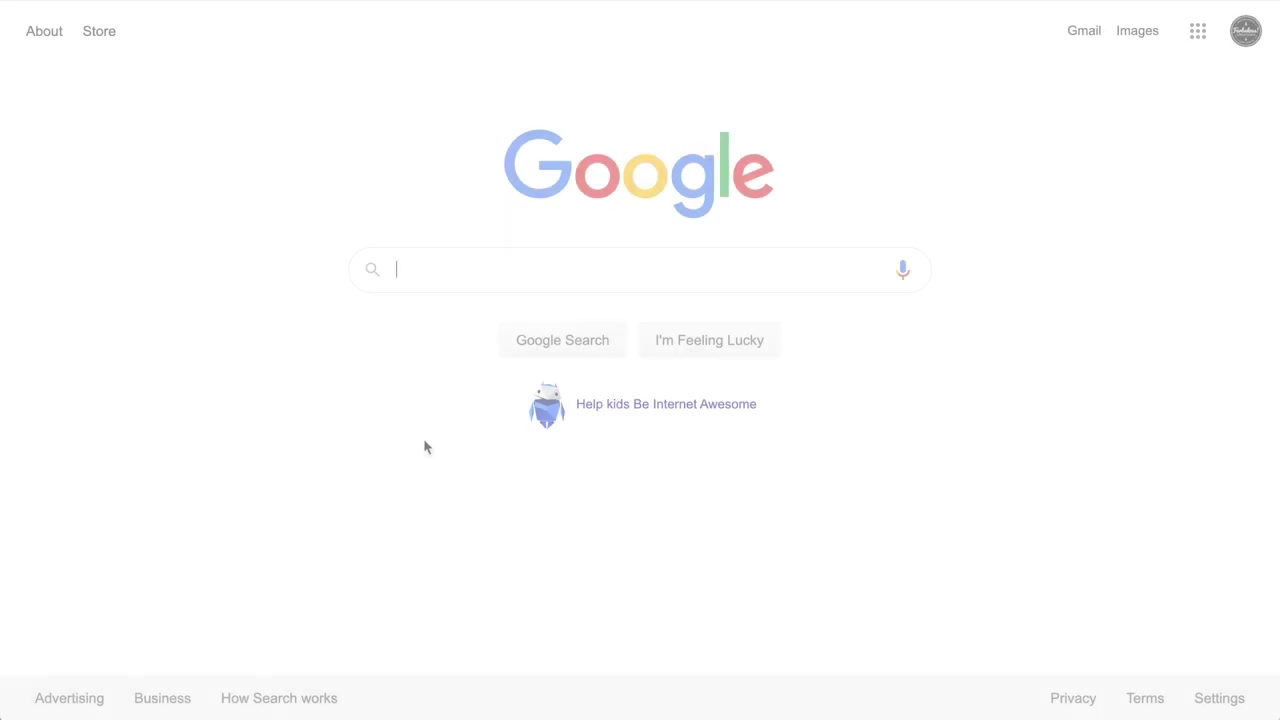
Search Google for 'maker case'
type("maker case")
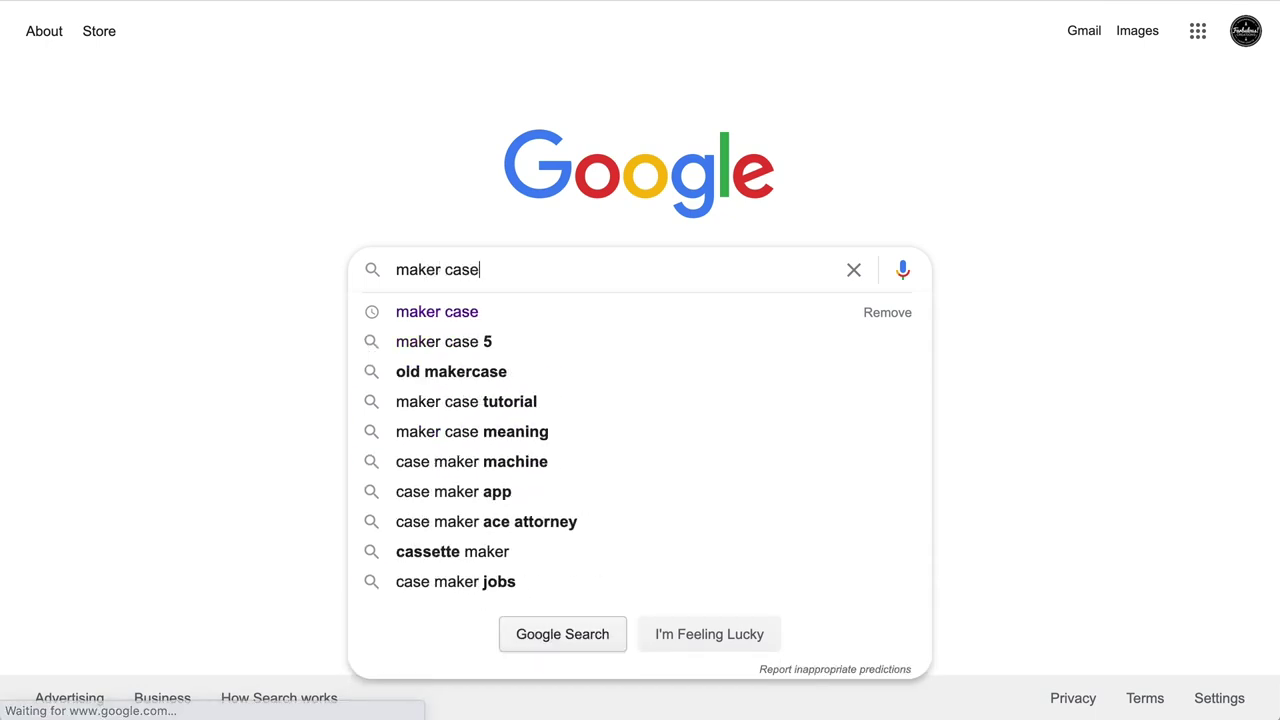
key("Return")
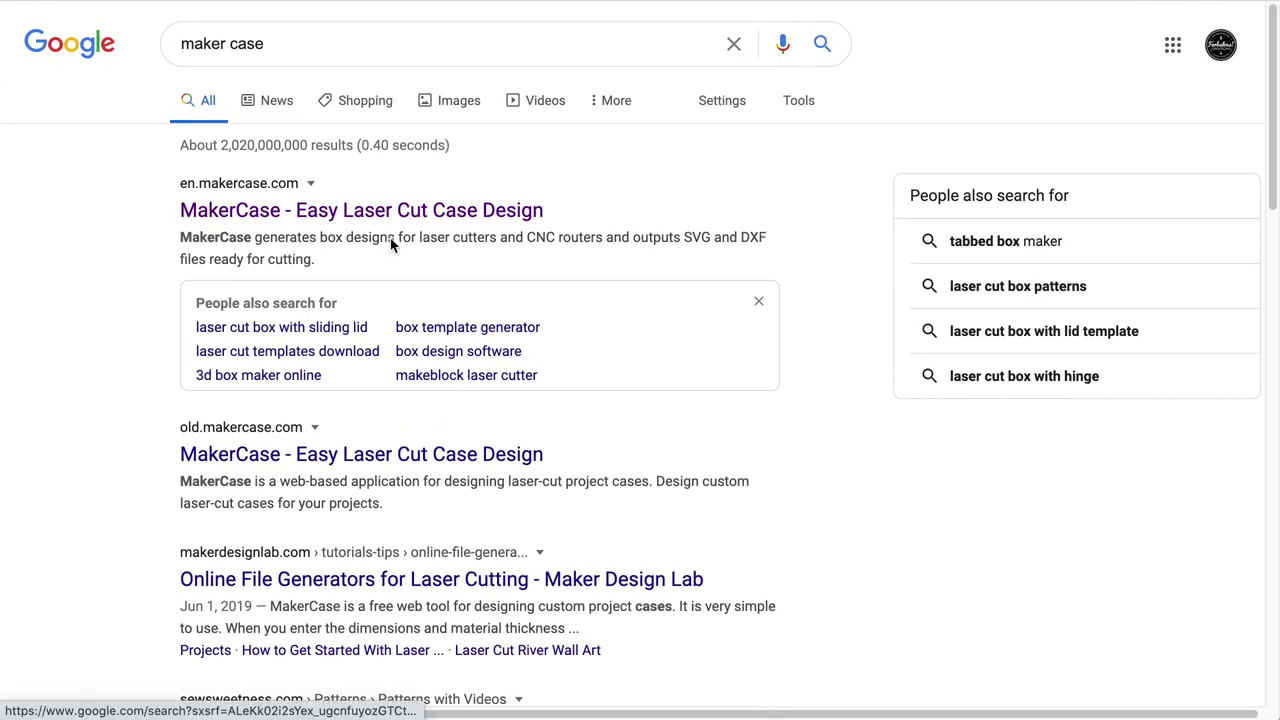
Start a MakerCase Basic Box sized 5.75 wide, 9.5 high and 3.5 deep
left_click(363, 212)
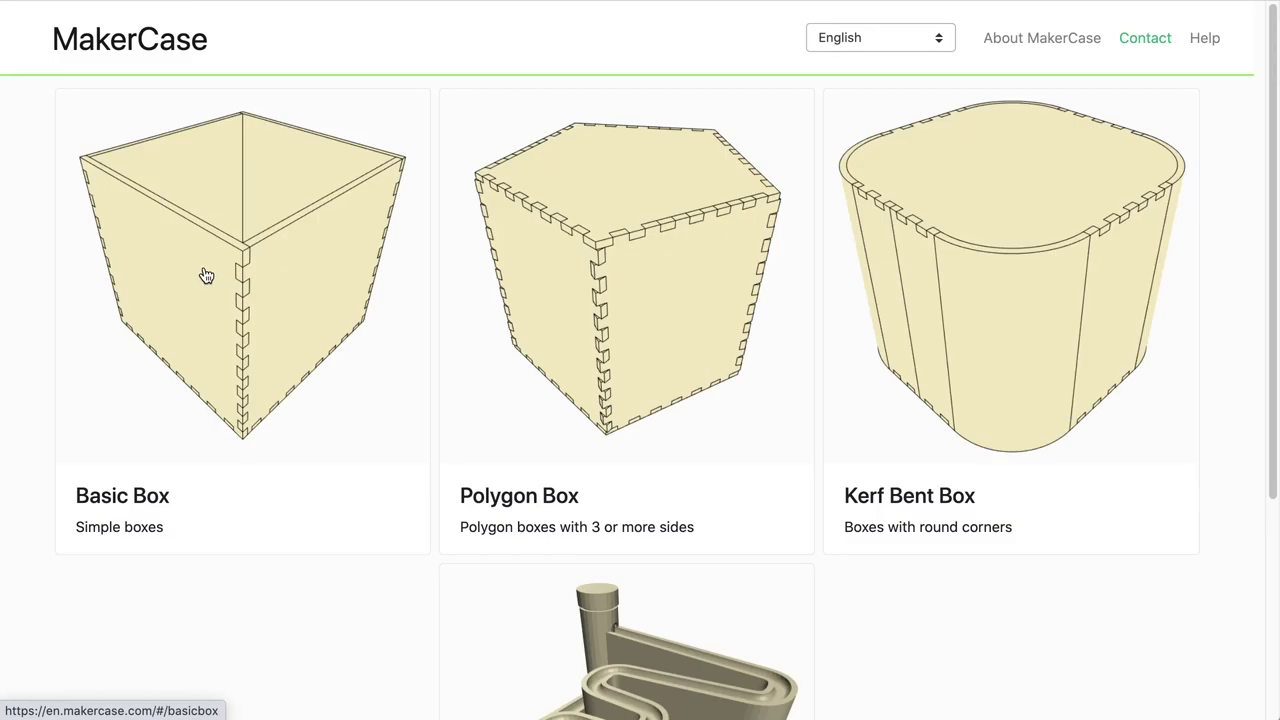
left_click(242, 231)
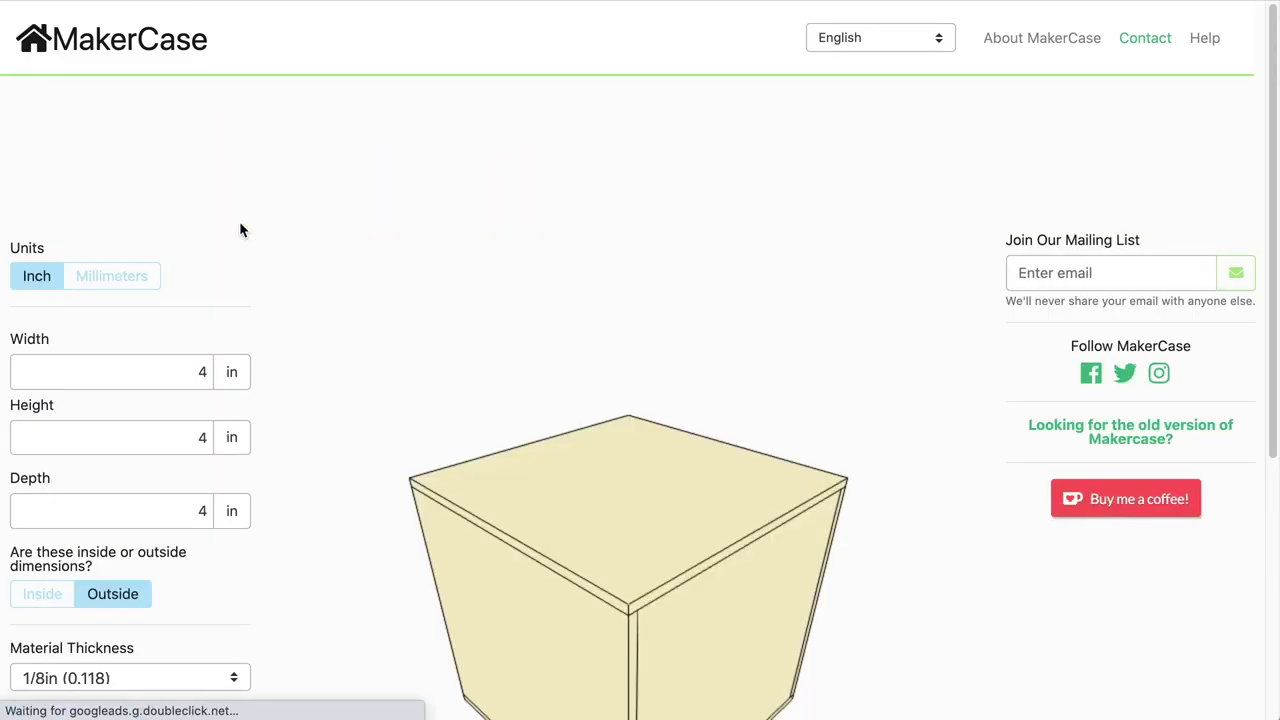
scroll(225, 281, "down", 2)
scroll(225, 281, "down", 3)
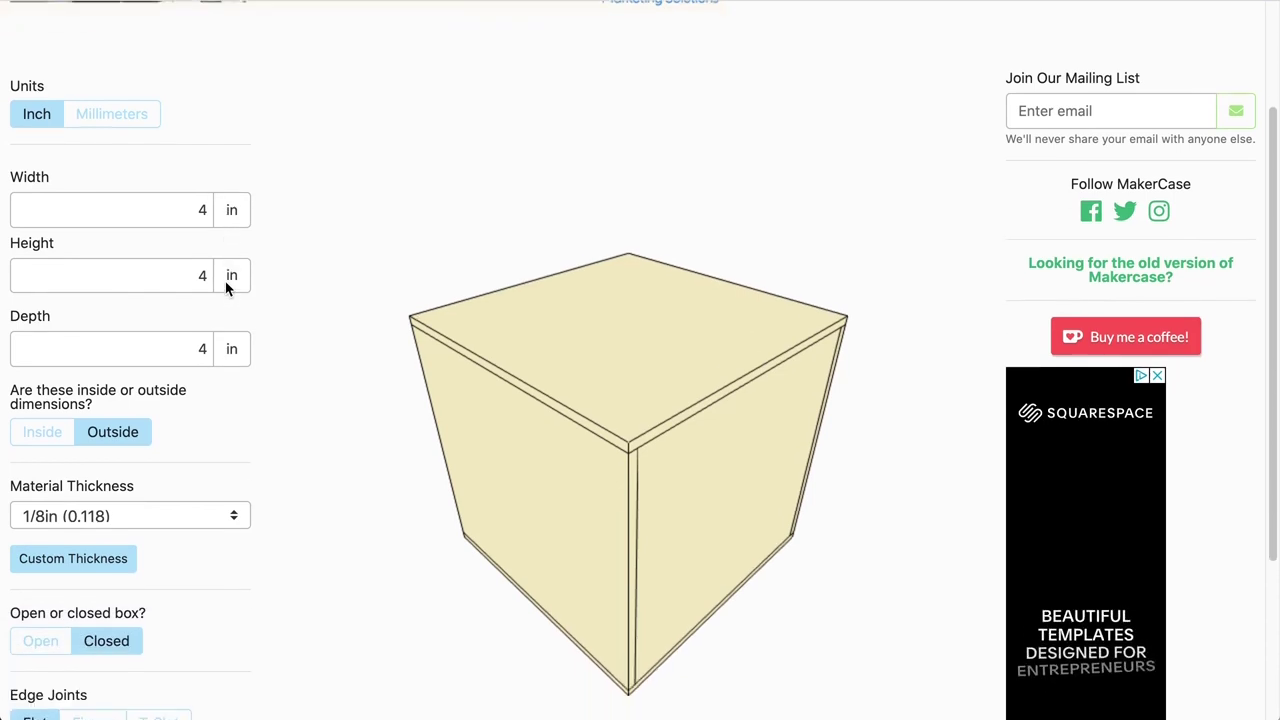
double_click(187, 193)
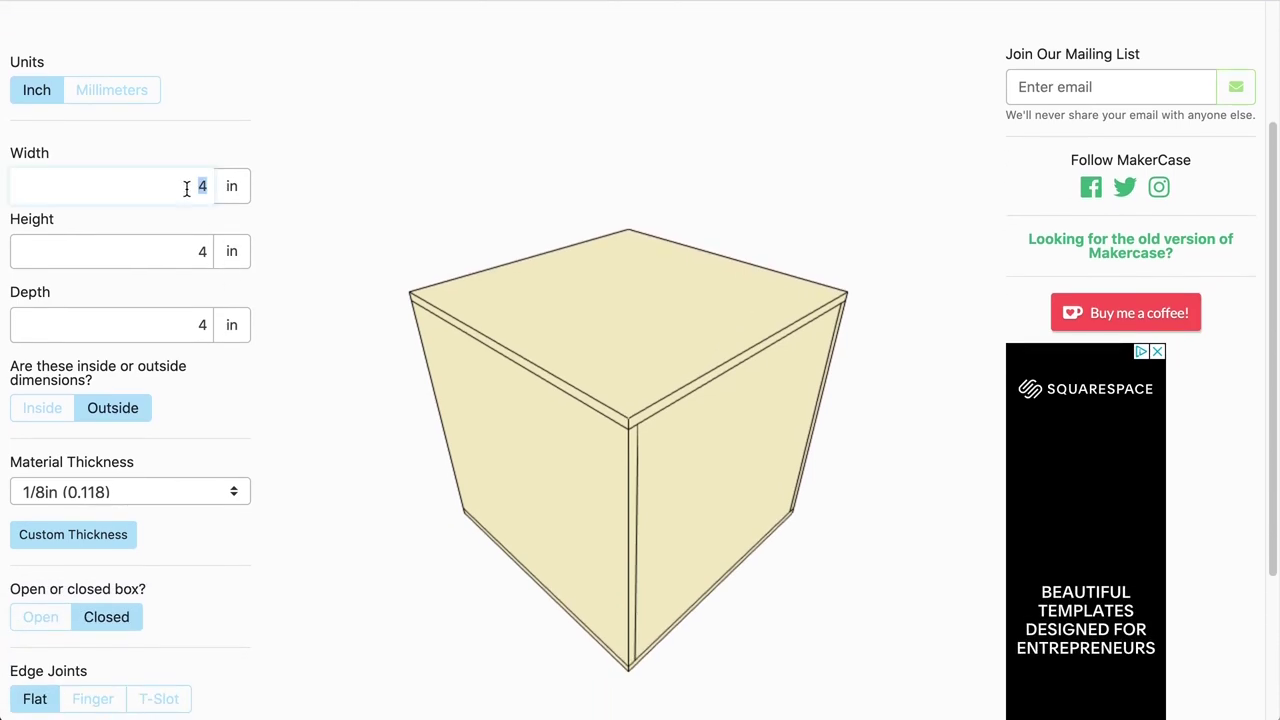
type("5.75")
key("Tab")
type("9.5")
key("Tab")
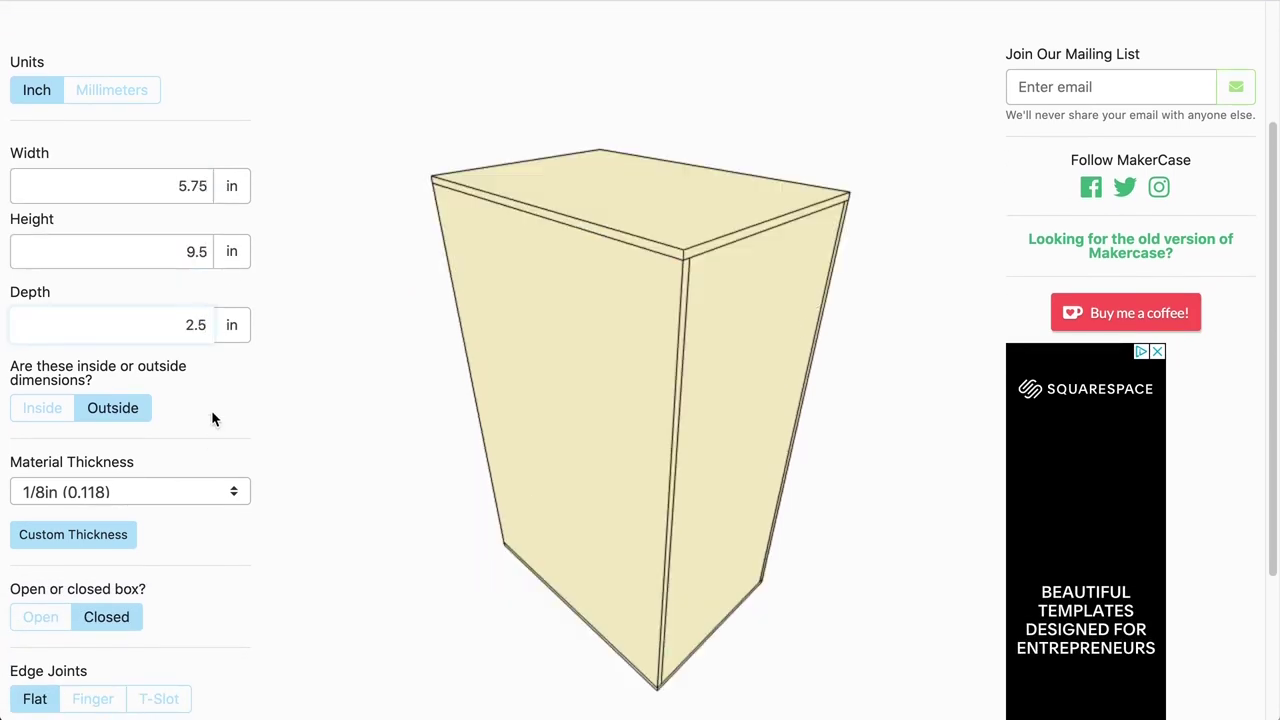
key("Up")
Use 1/4in material with finger edge joints sized 0.531, previewing the box from an angle
scroll(157, 366, "down", 3)
left_click(223, 429)
left_click(205, 447)
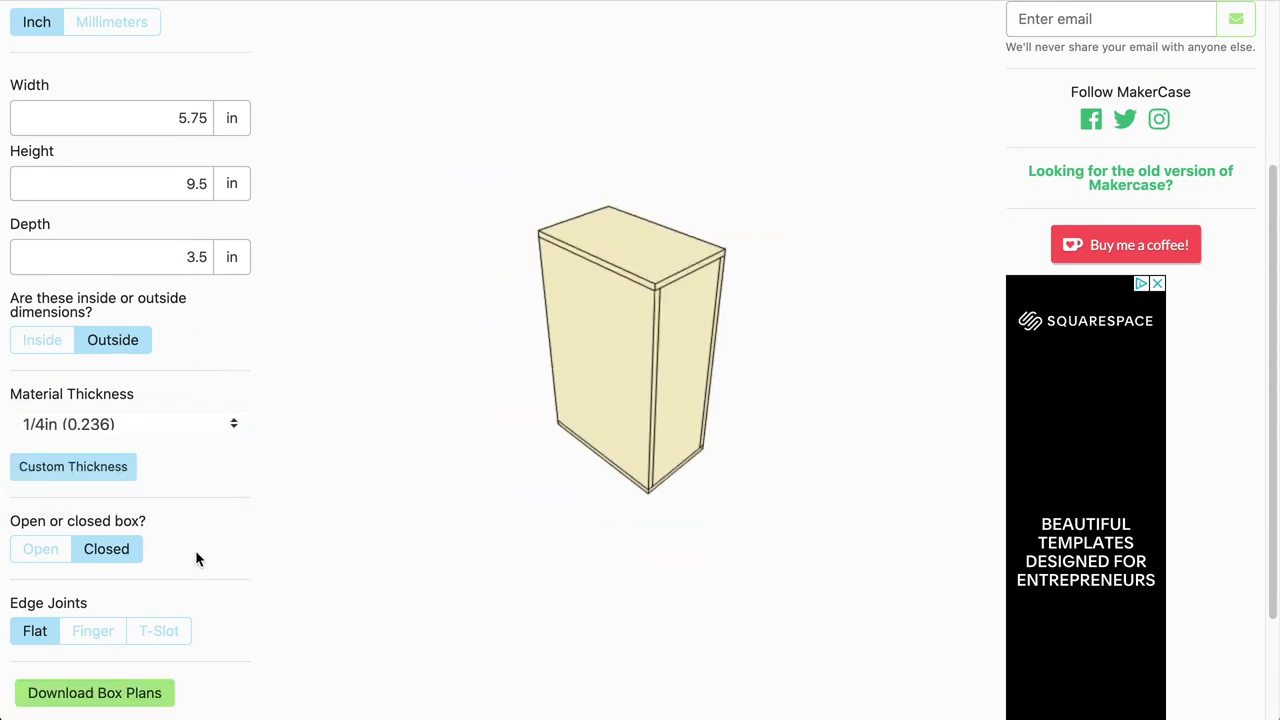
scroll(196, 558, "down", 2)
scroll(151, 443, "down", 2)
left_click(100, 481)
scroll(300, 350, "up", 3)
left_click_drag(740, 184, 703, 345)
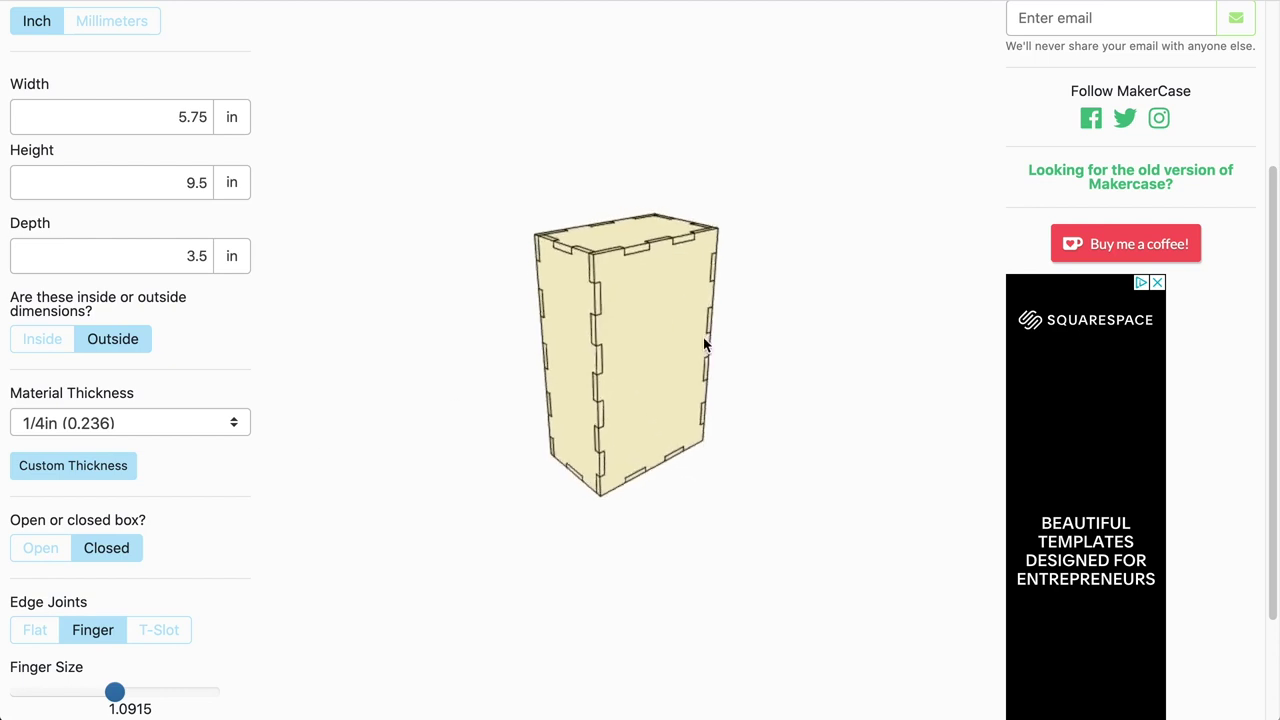
scroll(703, 345, "up", 3)
scroll(206, 500, "down", 3)
left_click_drag(114, 539, 20, 539)
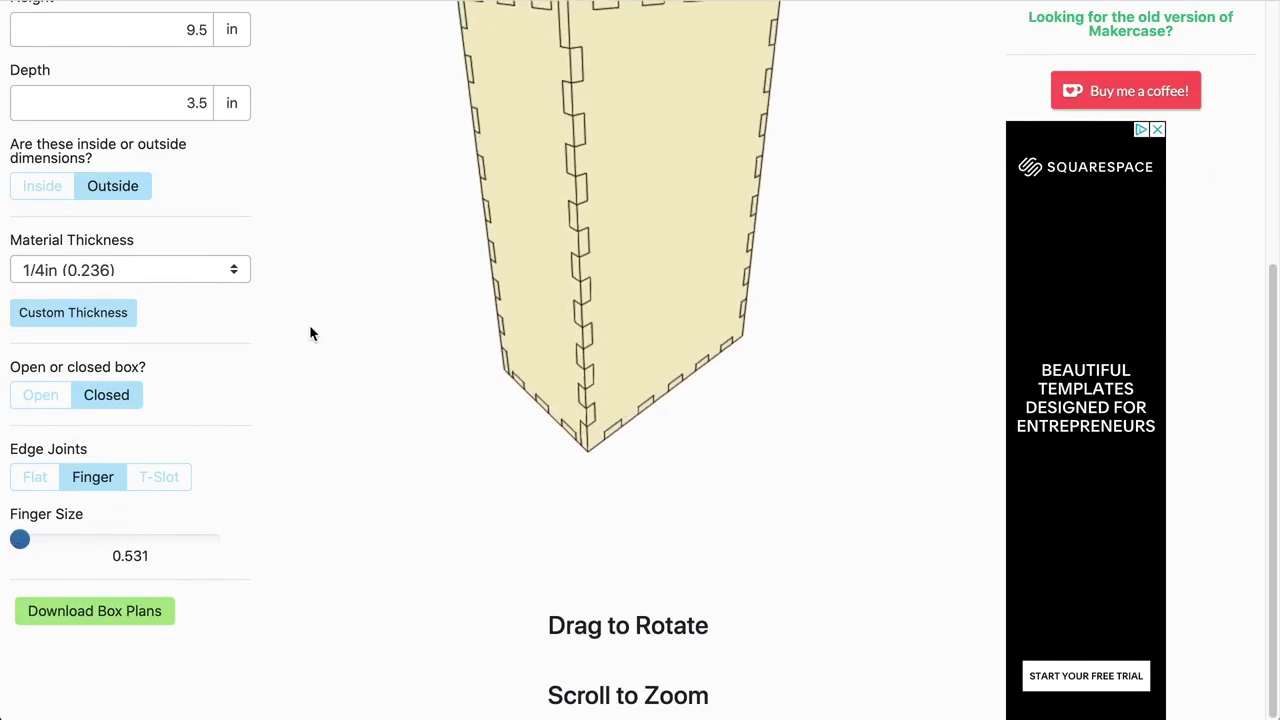
scroll(600, 330, "up", 3)
scroll(891, 254, "up", 3)
left_click_drag(609, 323, 549, 277)
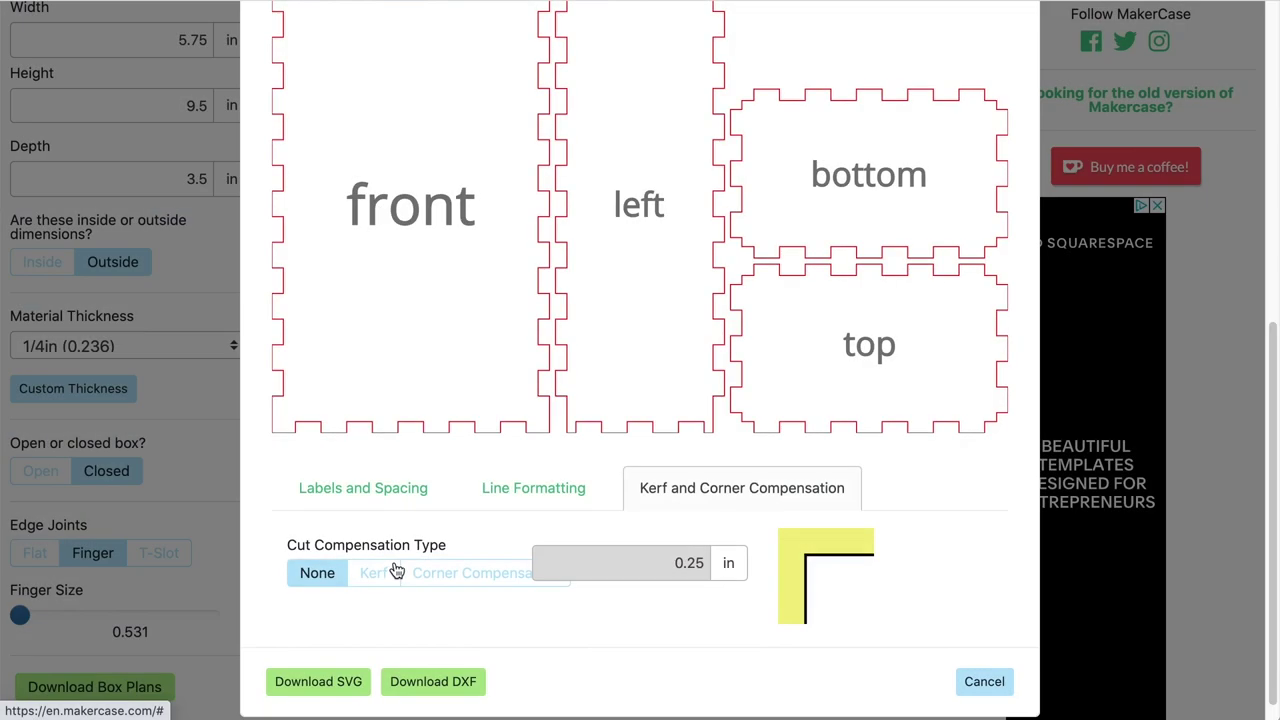
Apply 0.002 in kerf compensation and download the box plans as box.svg
left_click(380, 572)
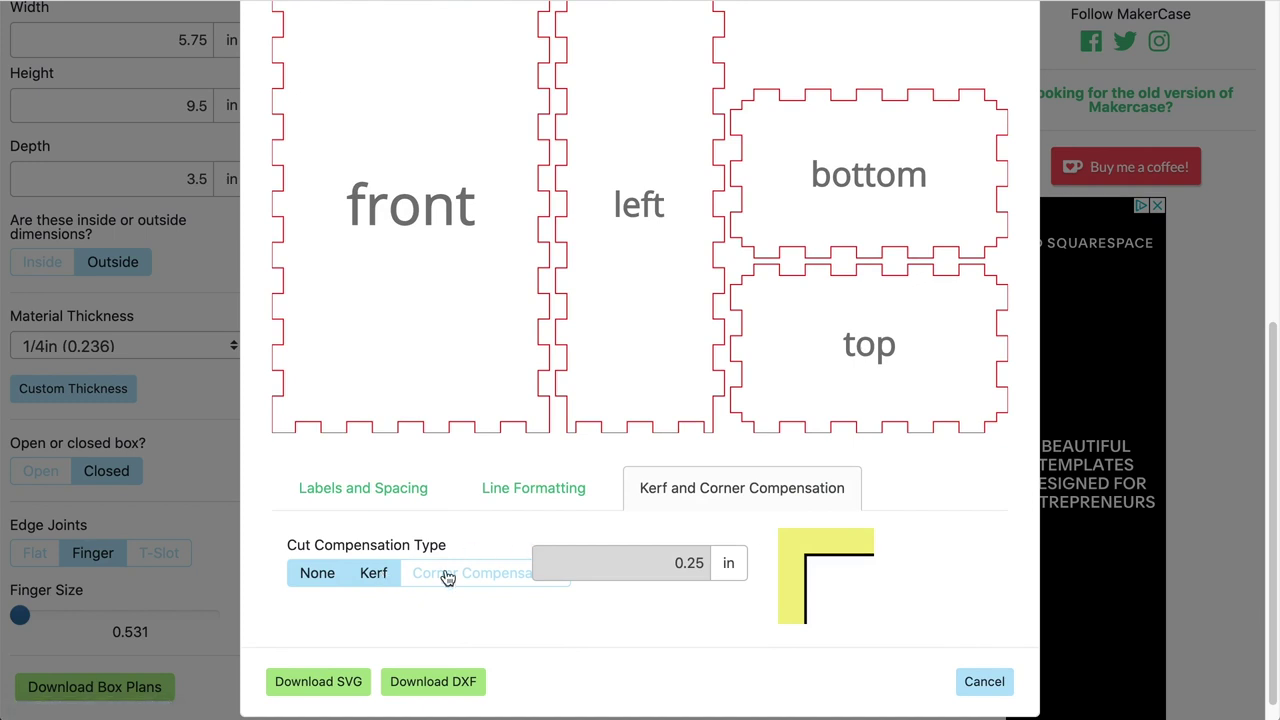
left_click(378, 575)
double_click(668, 572)
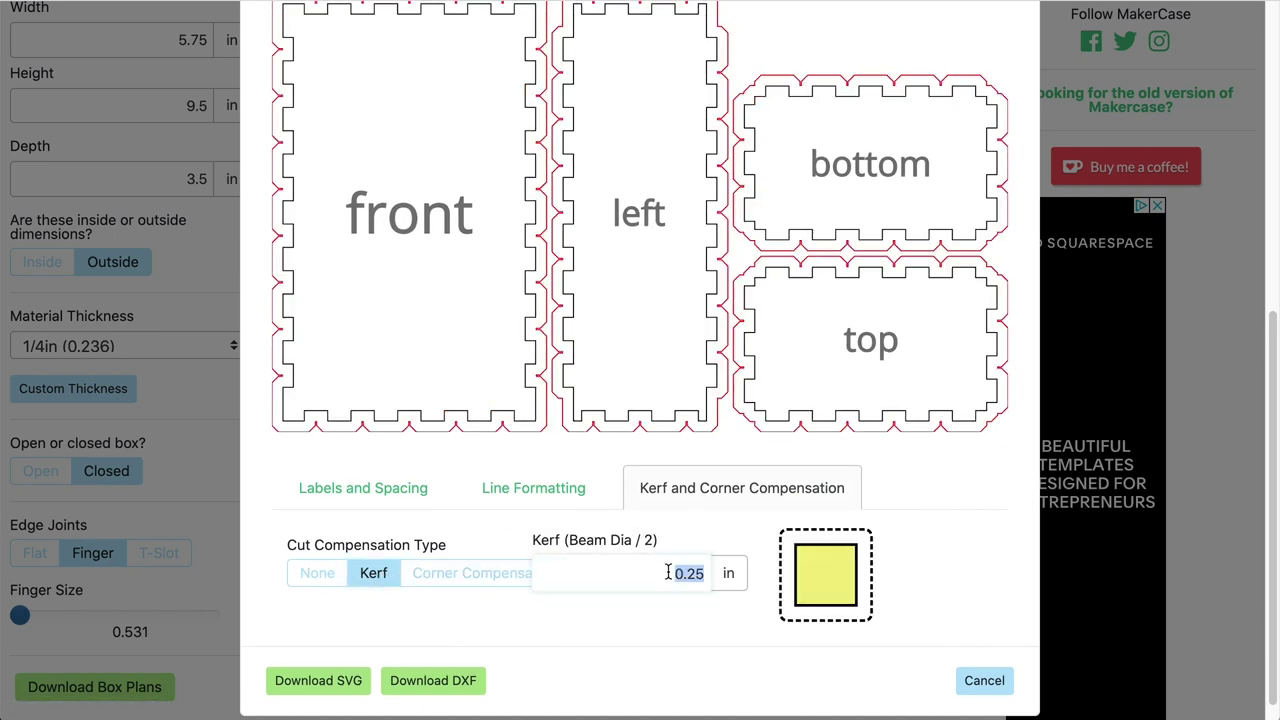
type("00")
key("Tab")
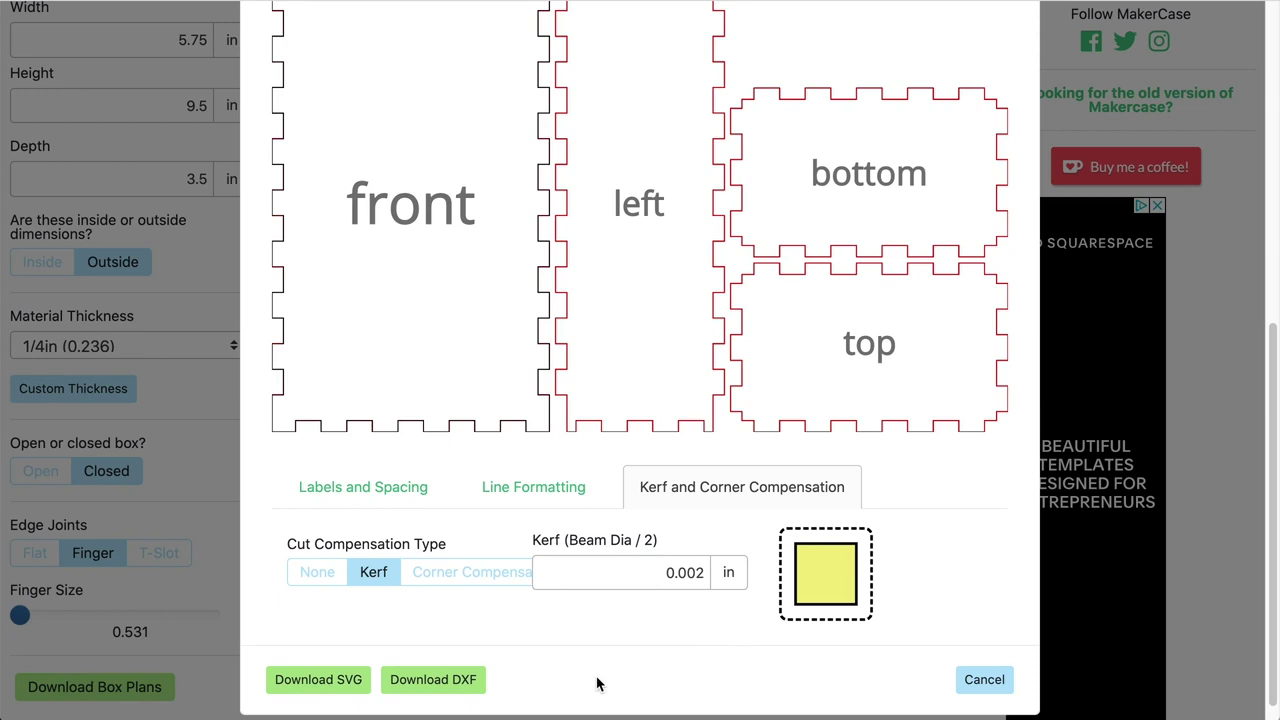
left_click(320, 685)
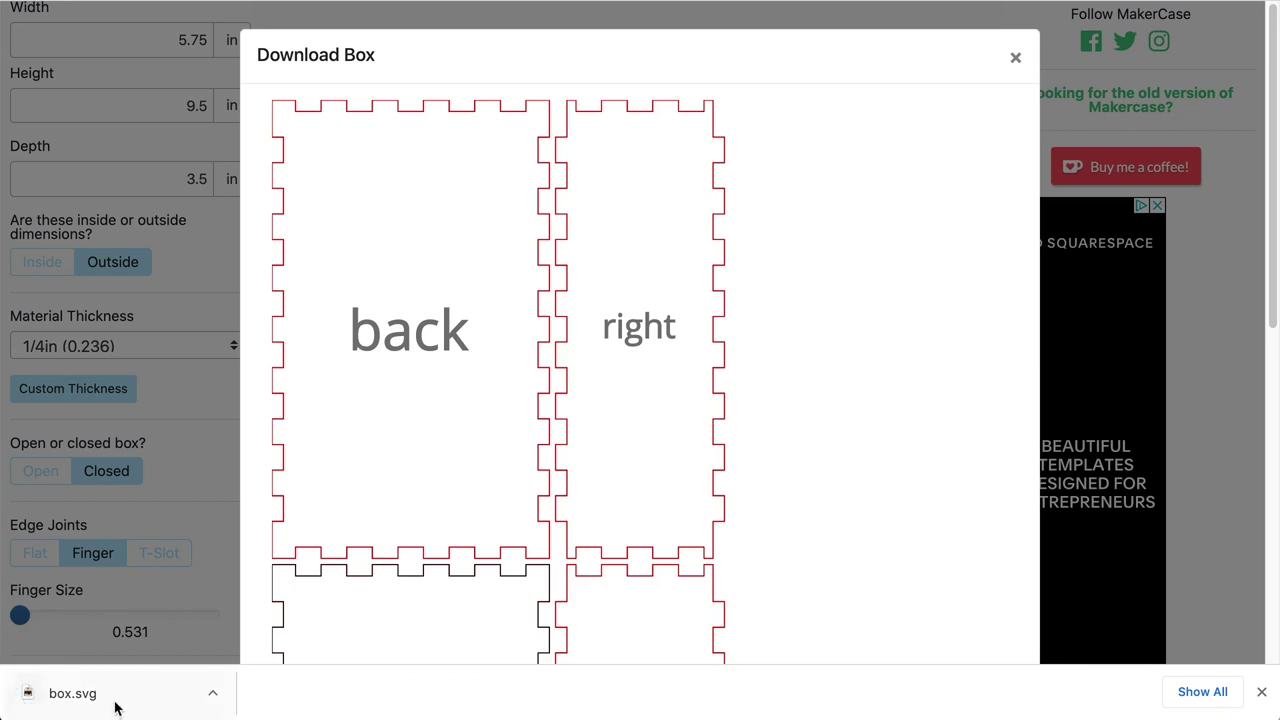
left_click(216, 695)
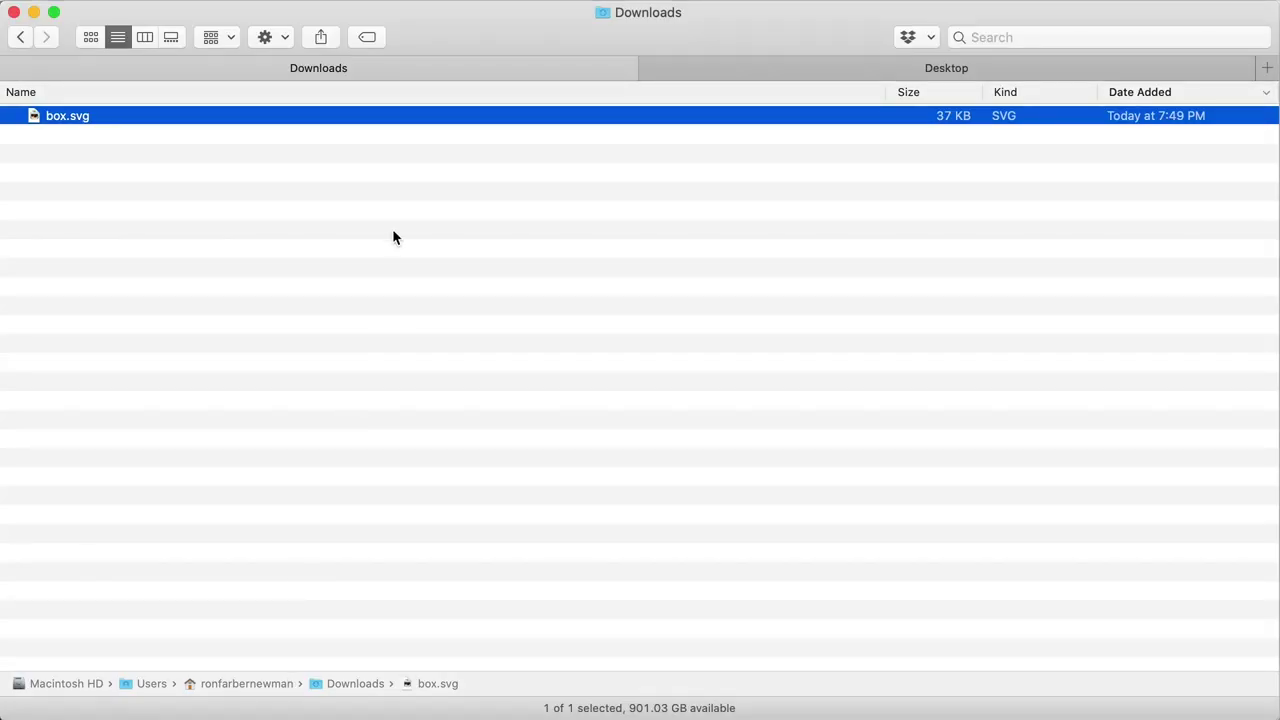
Open box.svg from the Downloads folder in Adobe Illustrator 2020 via Open With
left_click(392, 228)
left_click(170, 127)
right_click(170, 127)
mouse_move(219, 157)
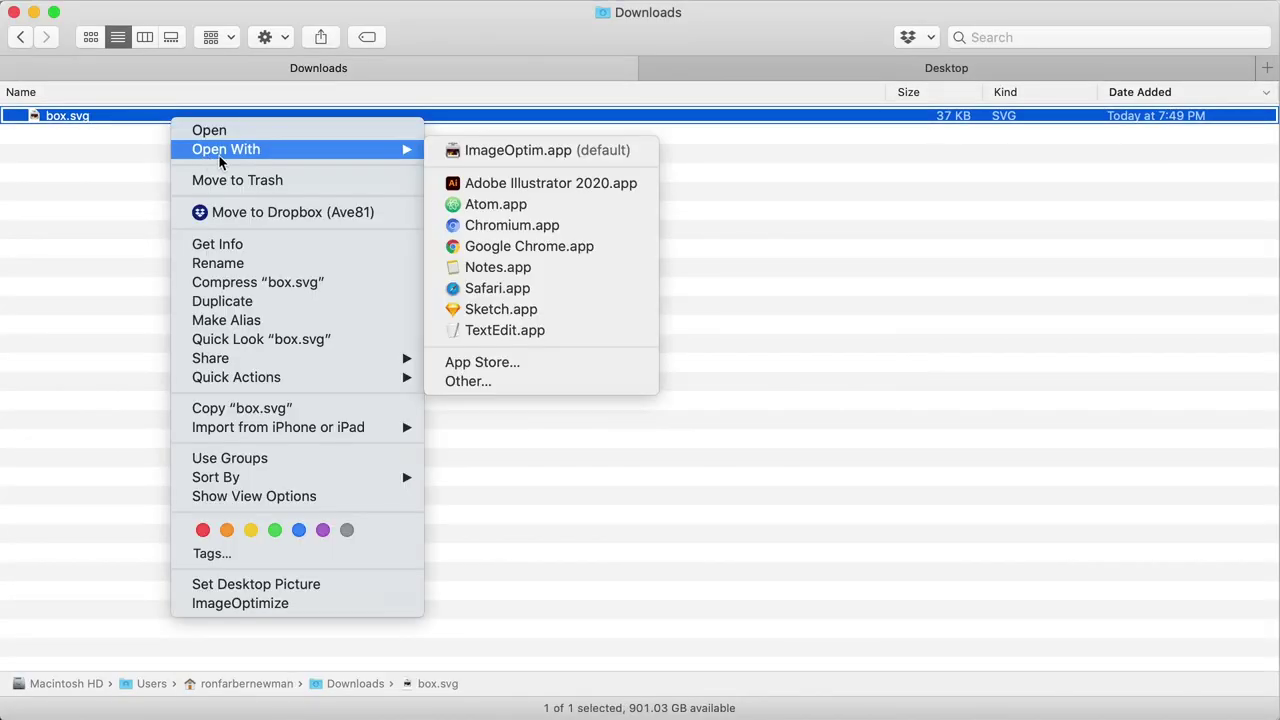
left_click(470, 184)
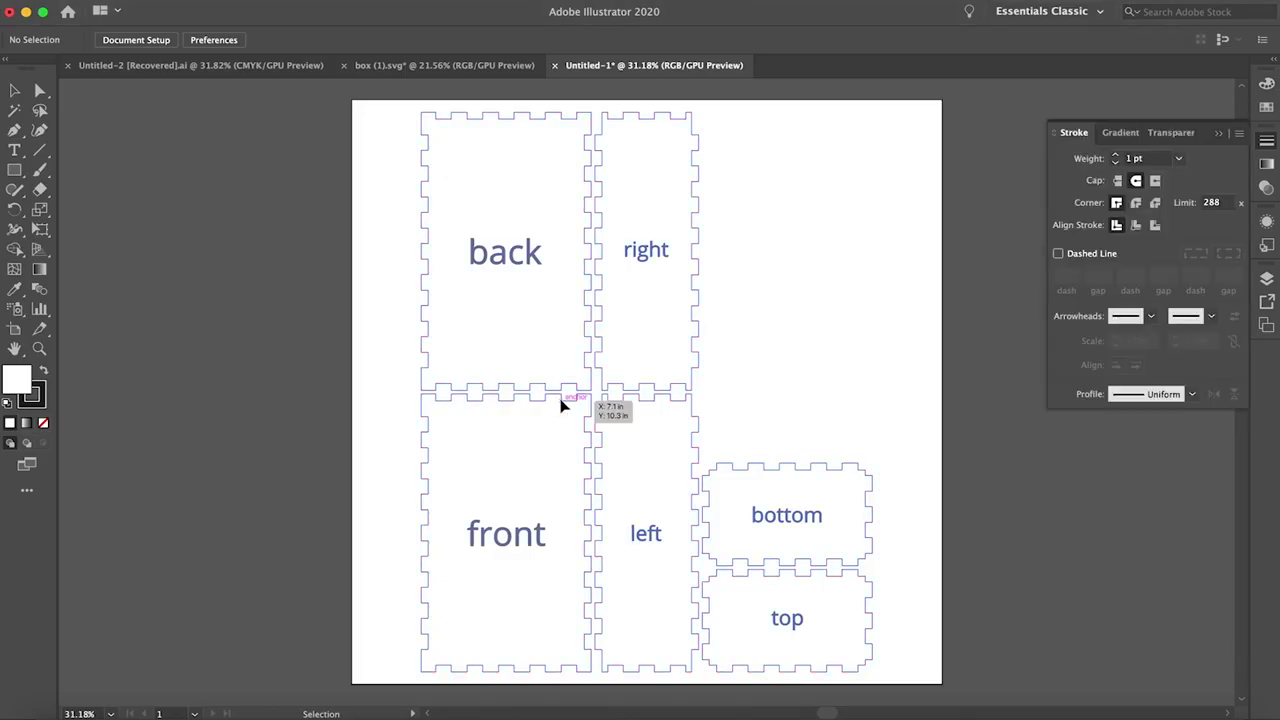
Select all the box outlines and labels, deselect them, and pick the Pen tool
key("super+a")
left_click(453, 446)
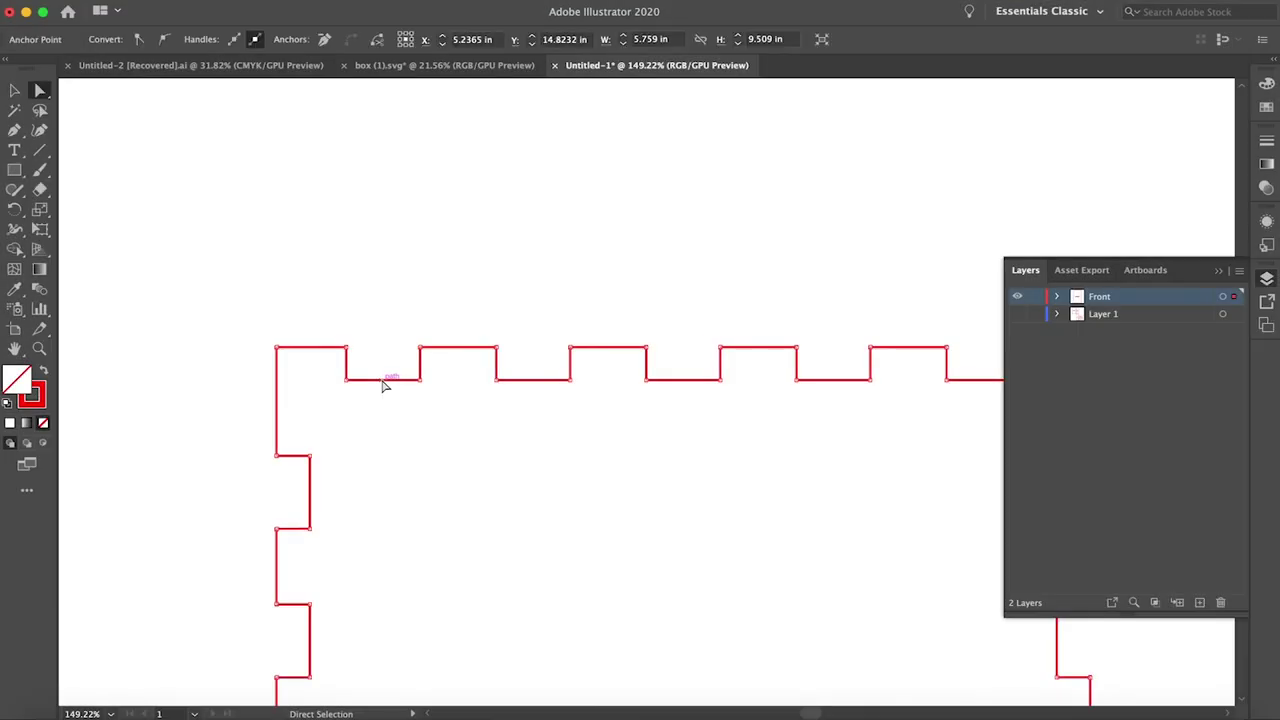
key("p")
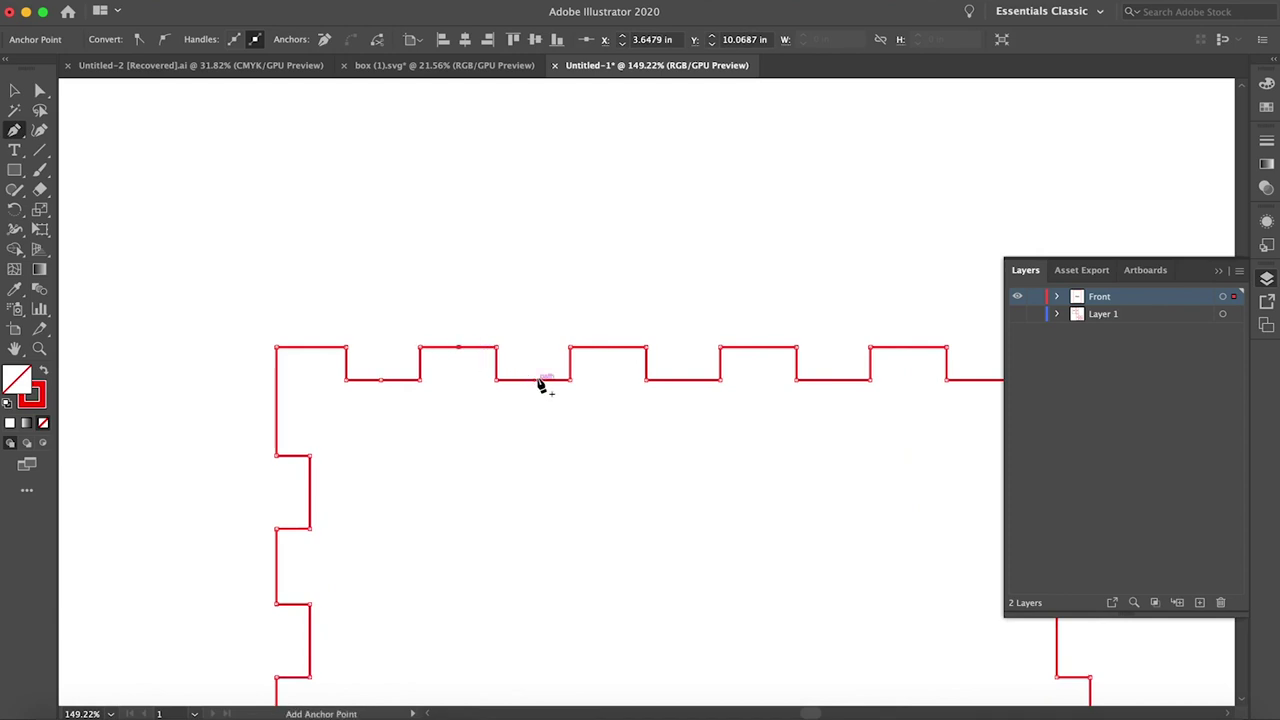
Add anchor points along the top edge and in the lower notches of the panel
left_click(607, 347)
scroll(608, 351, "right", 4)
scroll(608, 351, "down", 1)
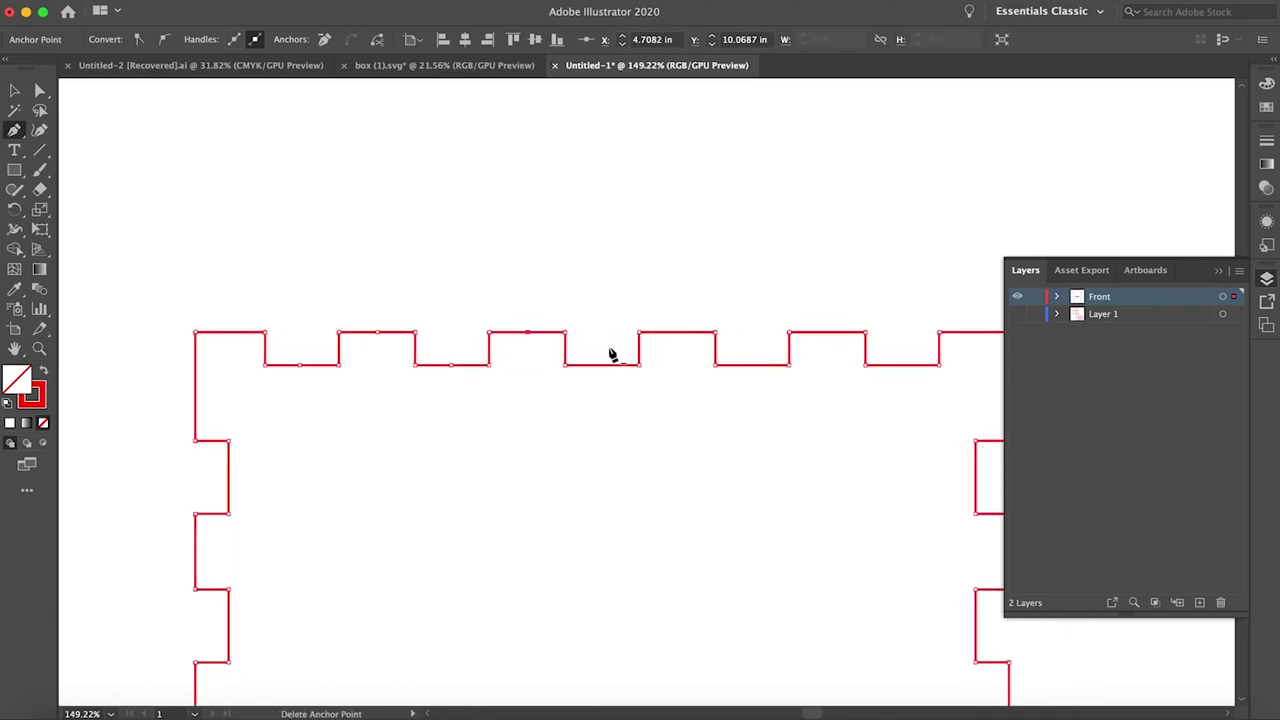
left_click(603, 365)
left_click(752, 364)
scroll(757, 372, "right", 4)
scroll(757, 372, "up", 2)
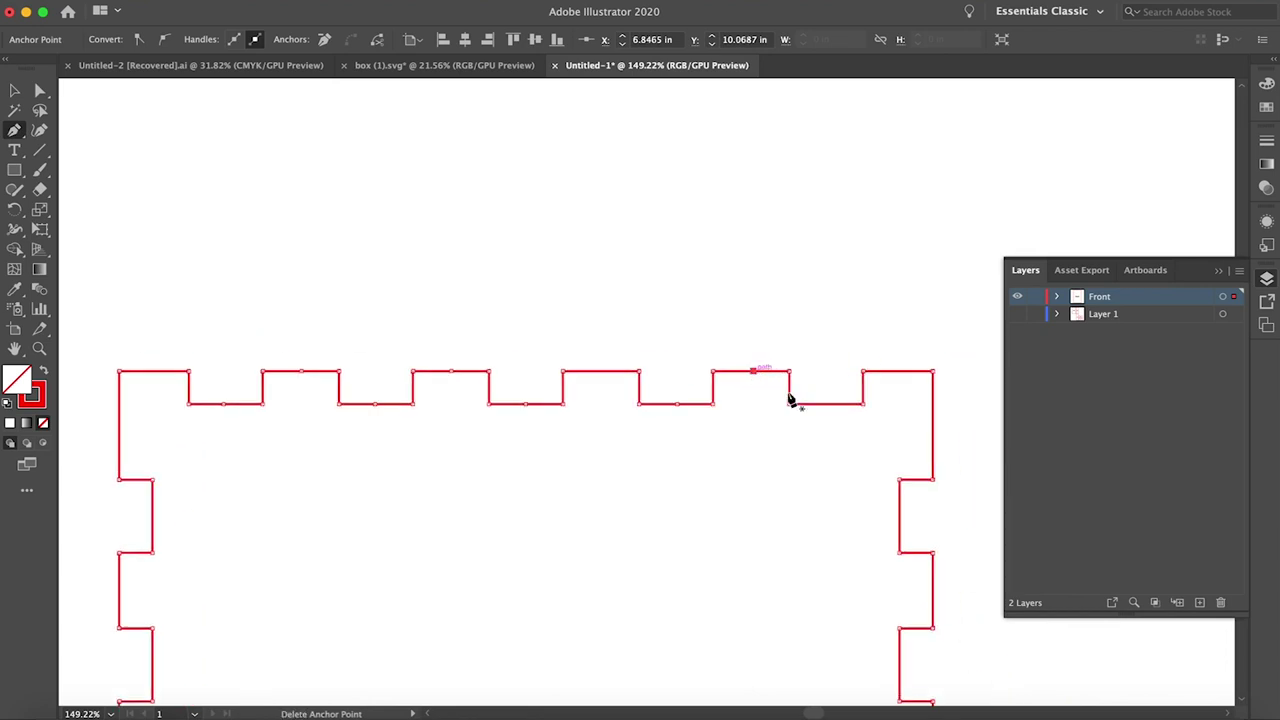
left_click(826, 404)
Delete the notch corner points so the back panel's top becomes a zigzag
key("a")
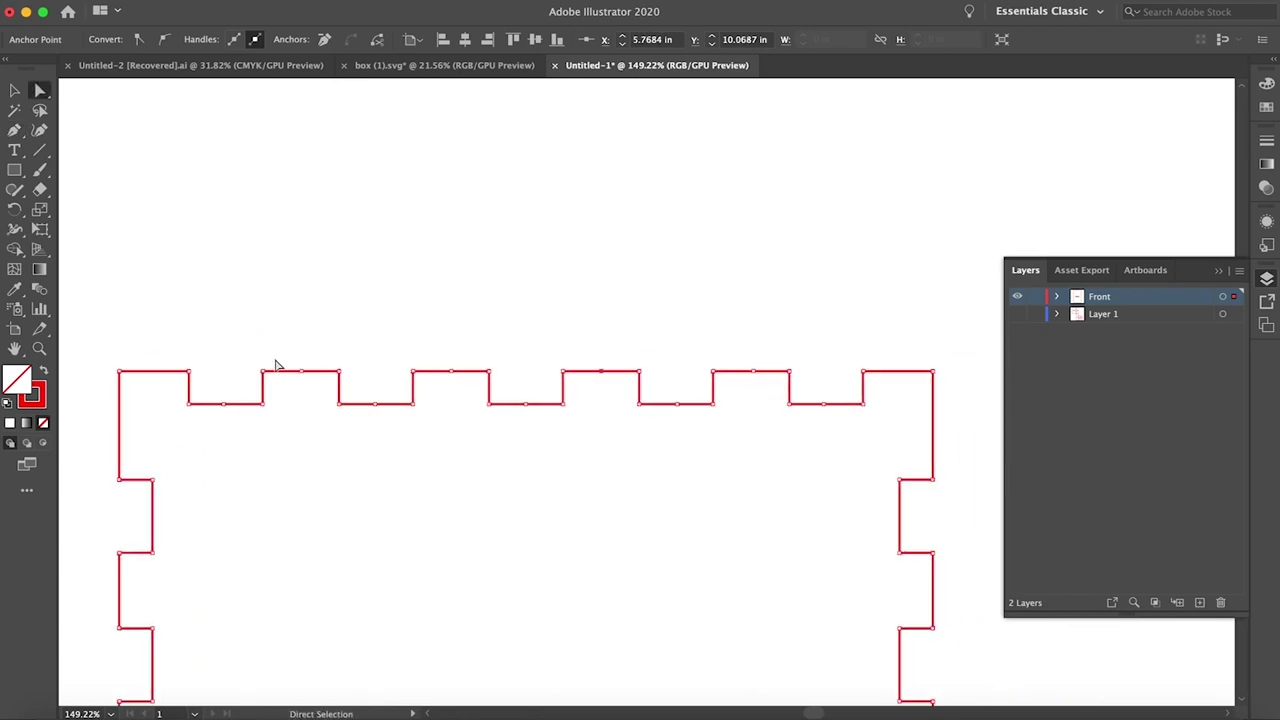
left_click_drag(185, 363, 282, 358)
left_click_drag(344, 428, 871, 360)
key("Delete")
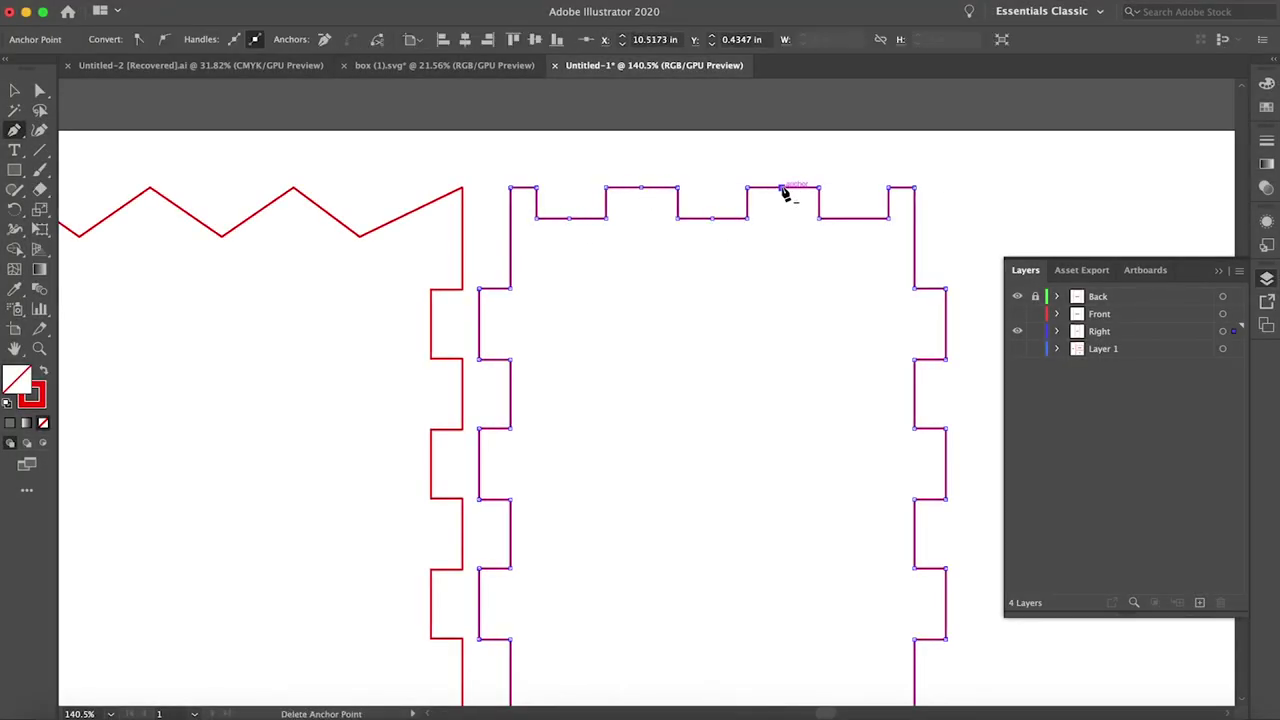
Delete the notch corners on the right panel's top to form its zigzag
key("a")
left_click_drag(528, 166, 552, 230)
key("Delete")
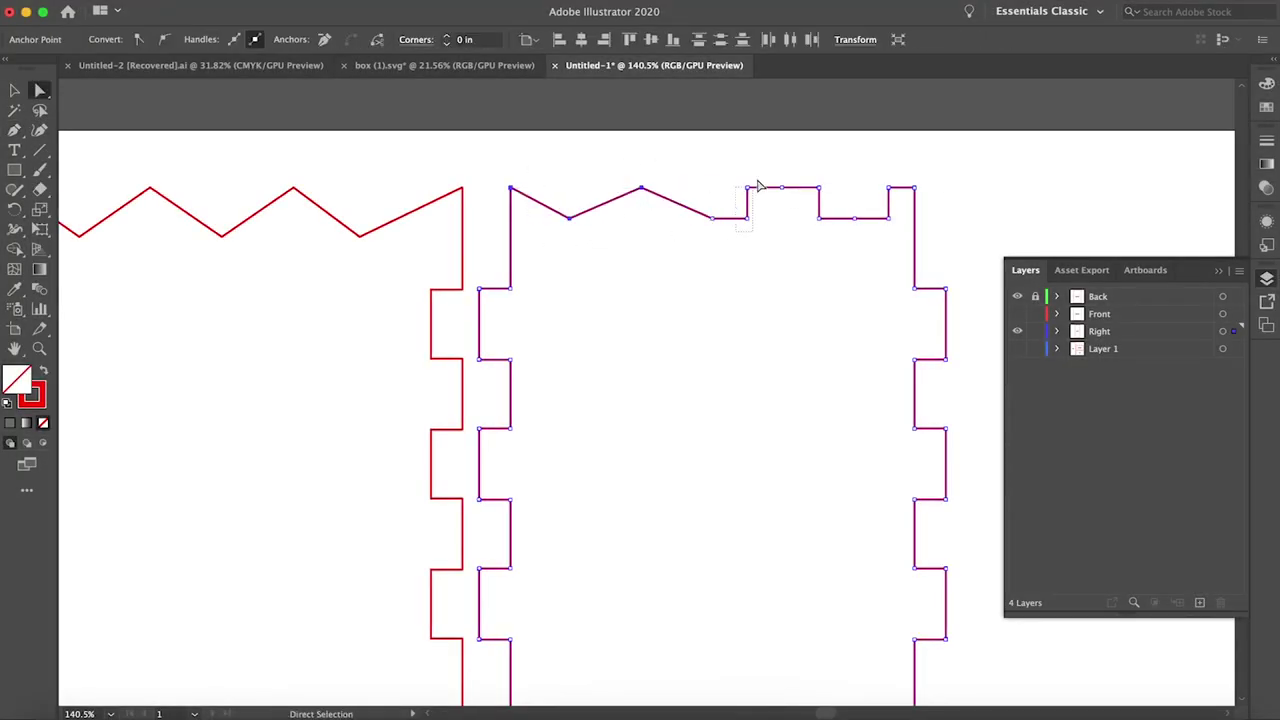
left_click_drag(804, 166, 834, 225)
key("Delete")
left_click_drag(876, 222, 903, 170)
key("Delete")
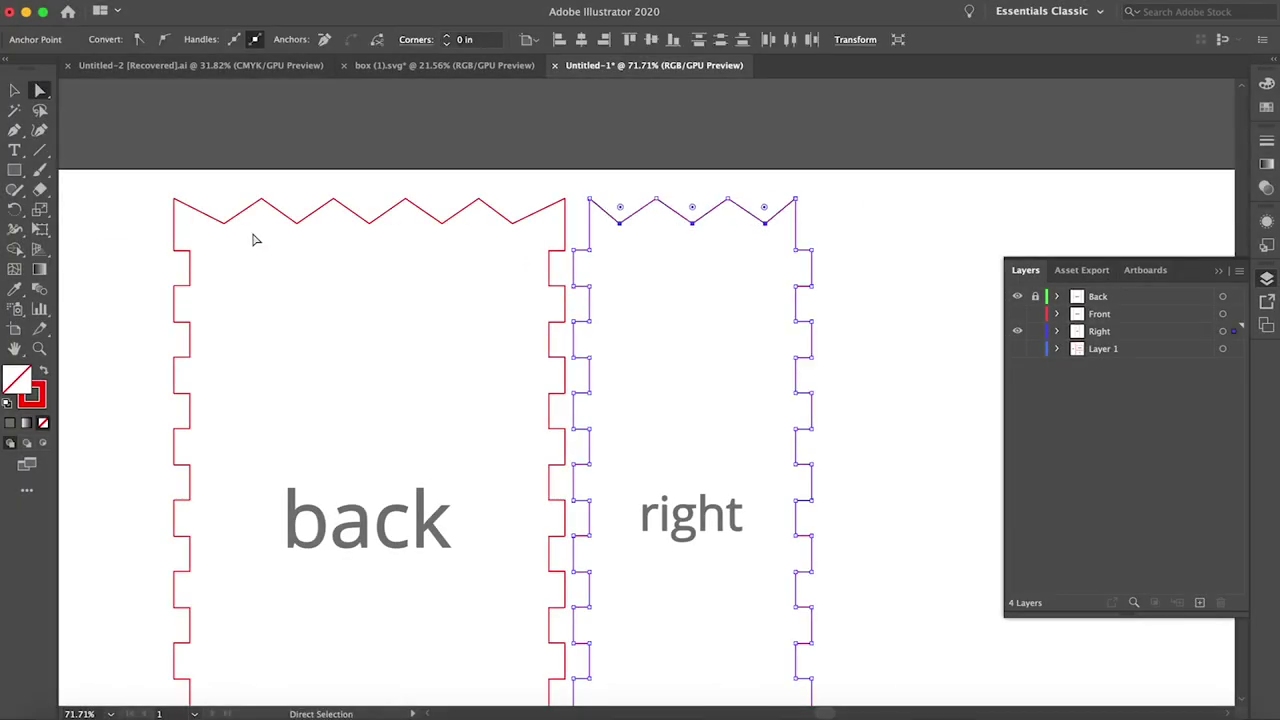
left_click(268, 236)
Shift the back panel's zigzag valleys to vary their depth and spacing
left_click(323, 286)
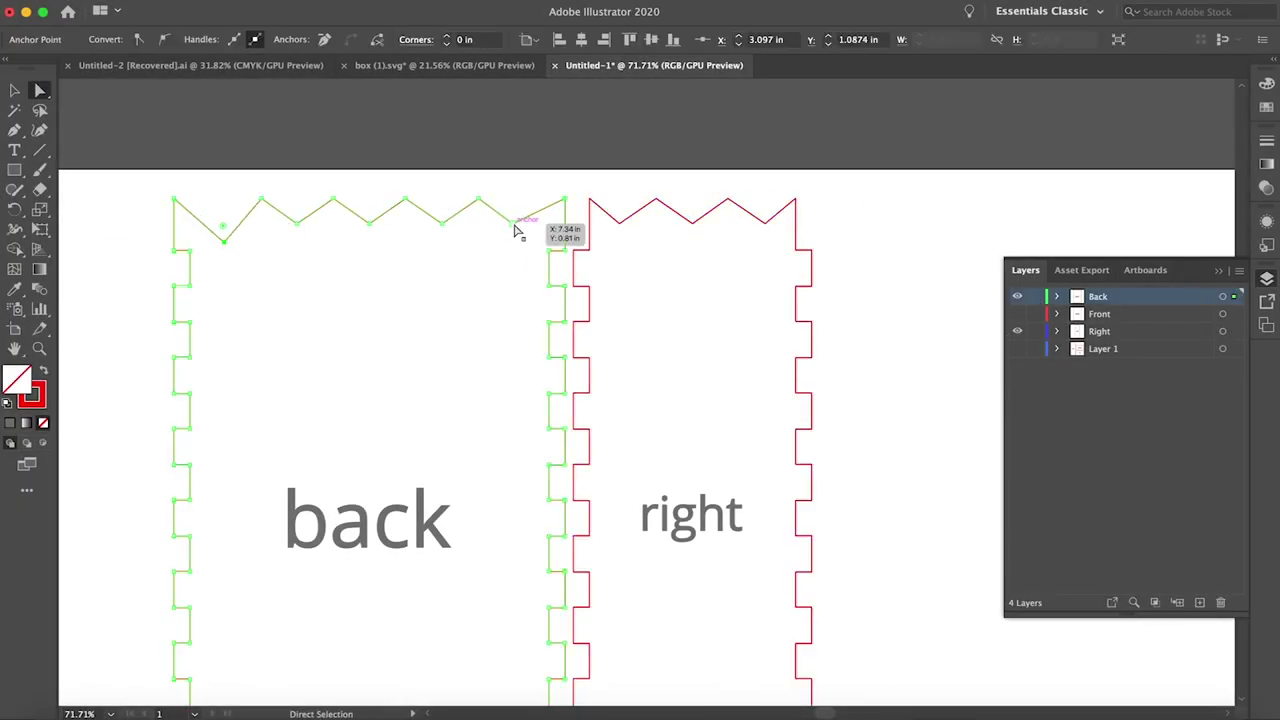
left_click_drag(297, 222, 306, 232)
left_click_drag(441, 222, 451, 232)
left_click(486, 466)
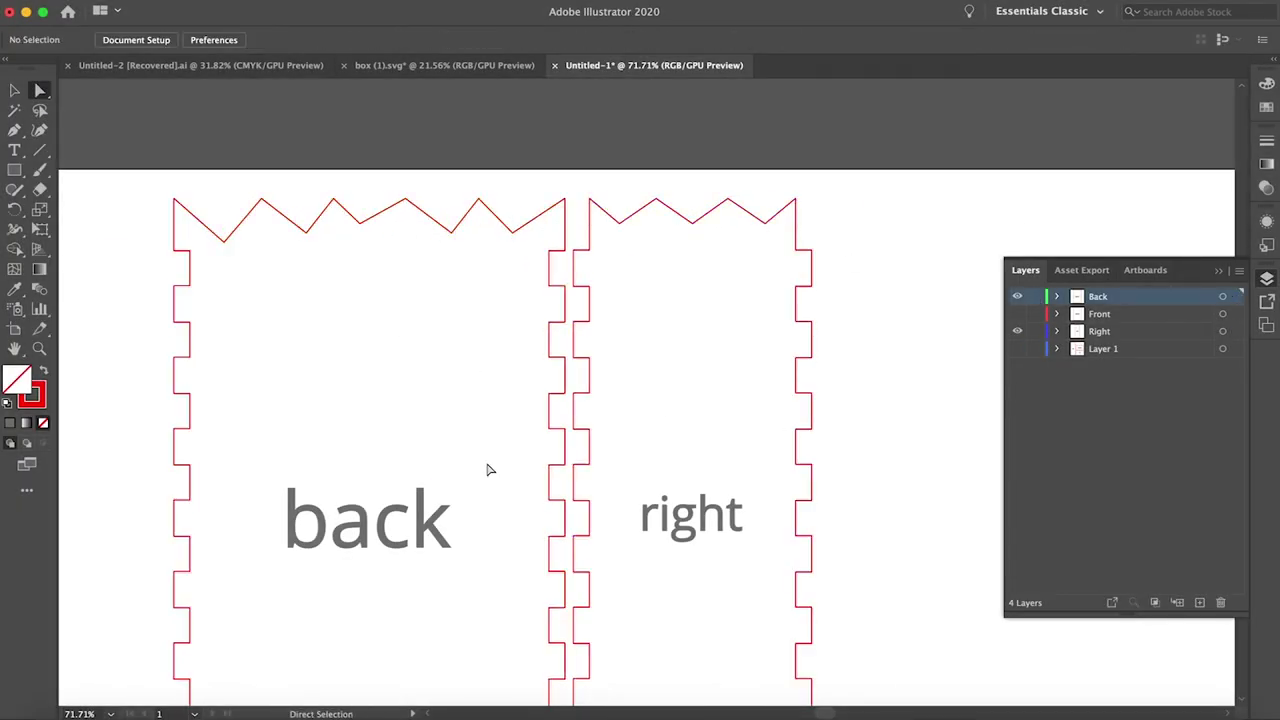
mouse_move(369, 222)
left_mouse_down()
mouse_move(362, 230)
mouse_move(378, 232)
left_mouse_up()
scroll(457, 294, "down", 3)
scroll(500, 277, "up", 3)
left_click(529, 251)
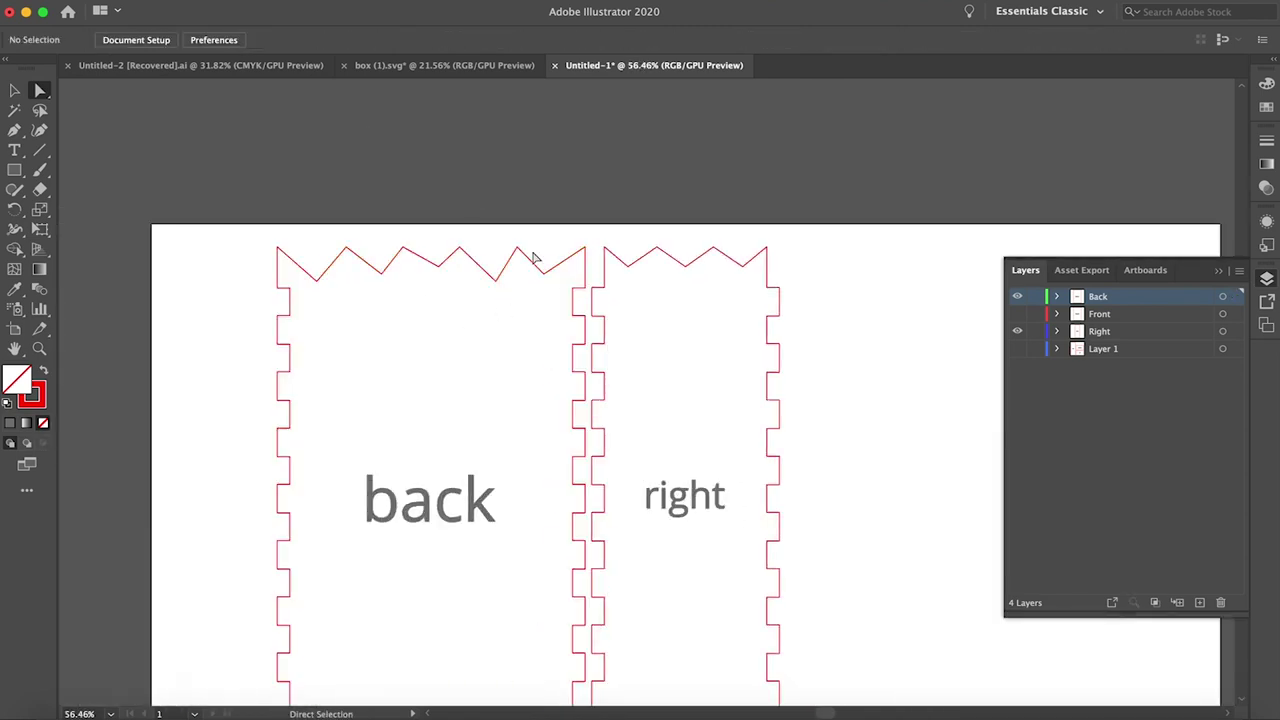
Inspect the back and right panel zigzag points, selecting and deselecting their outlines
scroll(557, 195, "left", 5)
scroll(557, 195, "down", 3)
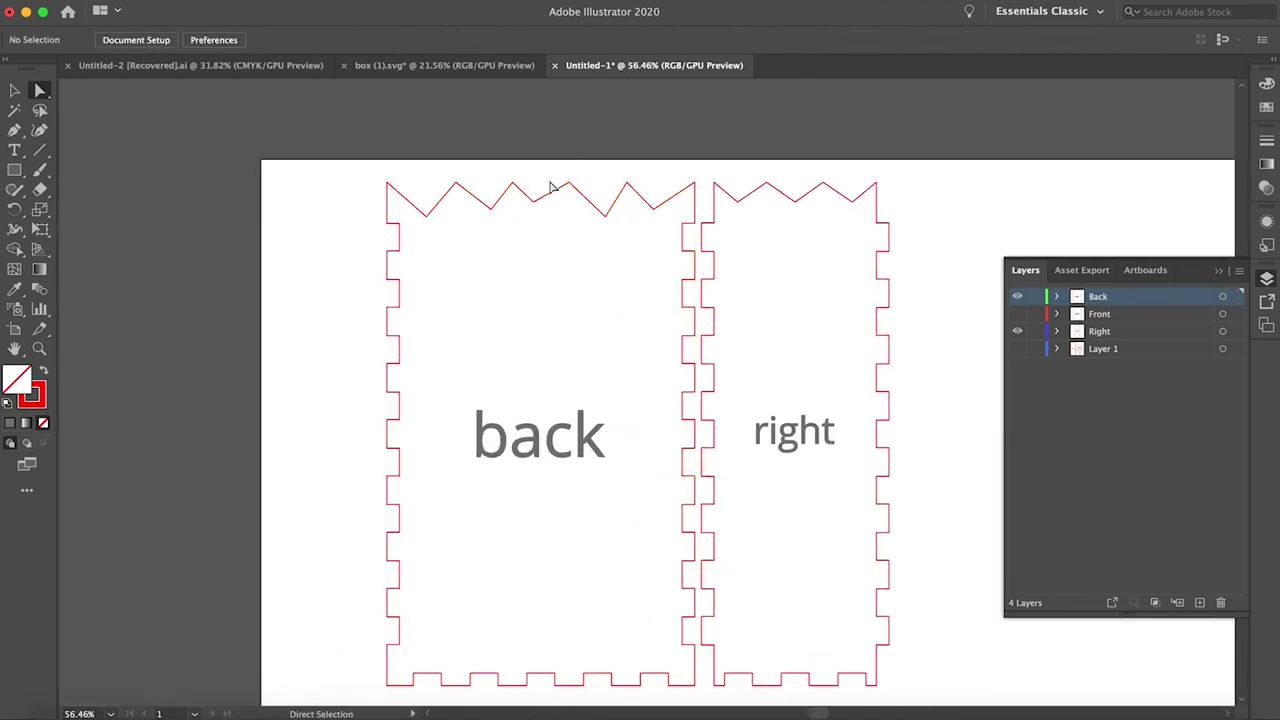
scroll(567, 130, "down", 2)
left_click(552, 177)
left_click(573, 128)
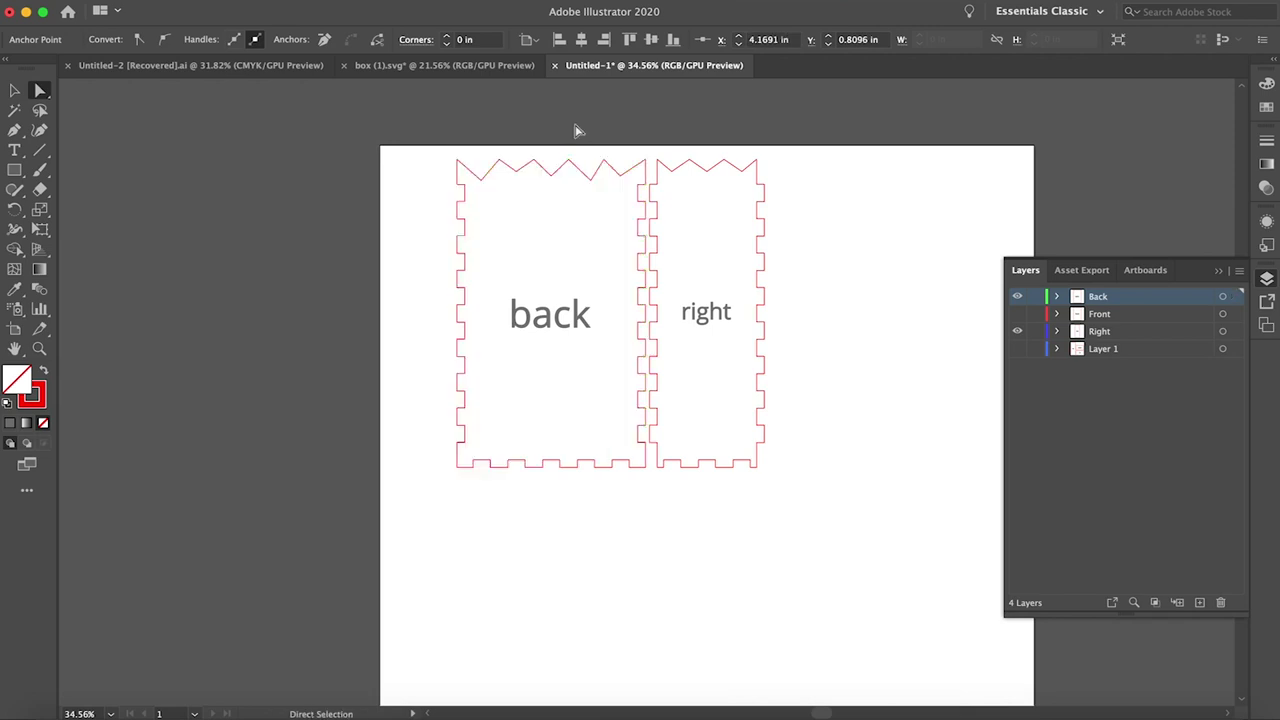
scroll(623, 177, "up", 1)
left_click(503, 171)
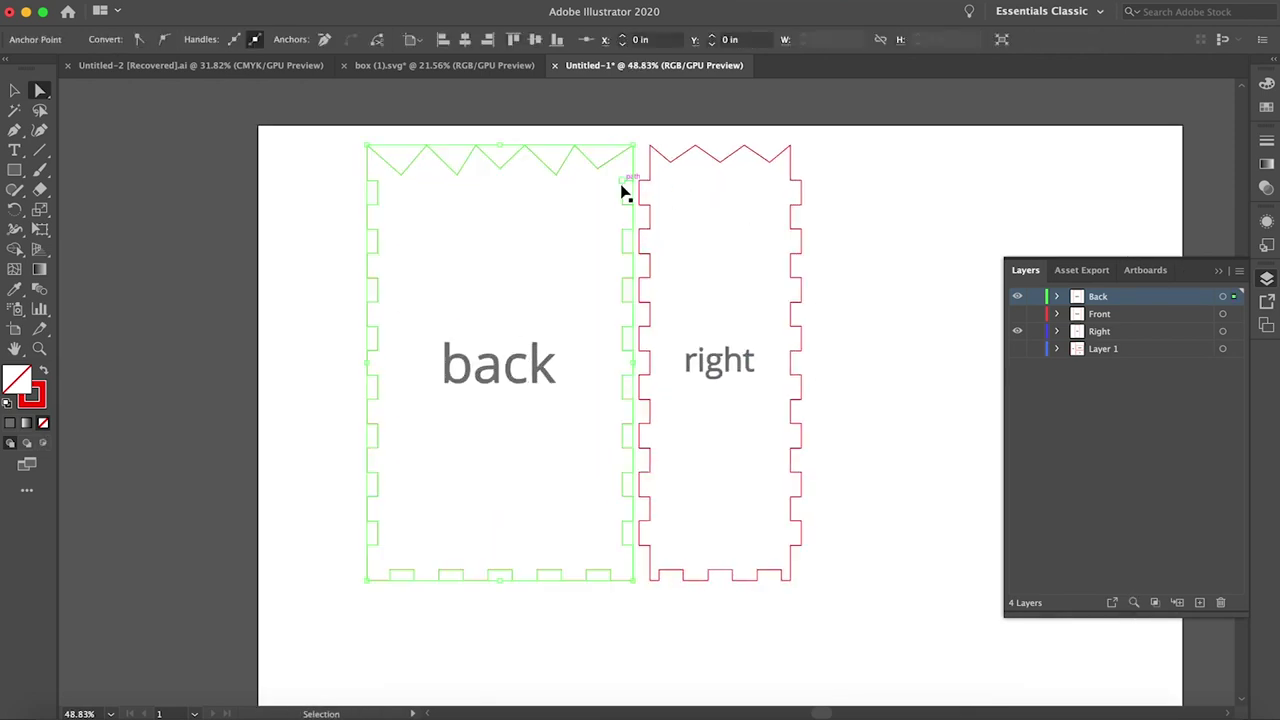
left_click(840, 213)
left_click(674, 163)
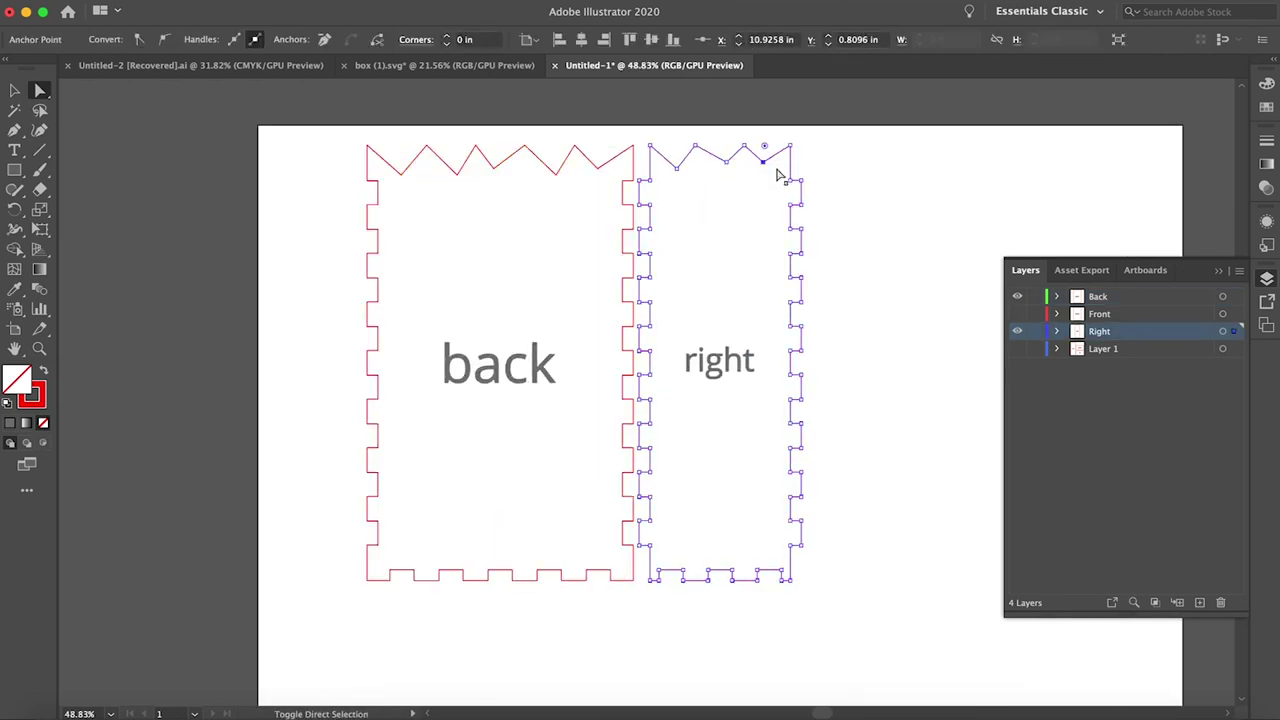
left_click(764, 156)
left_click(837, 209)
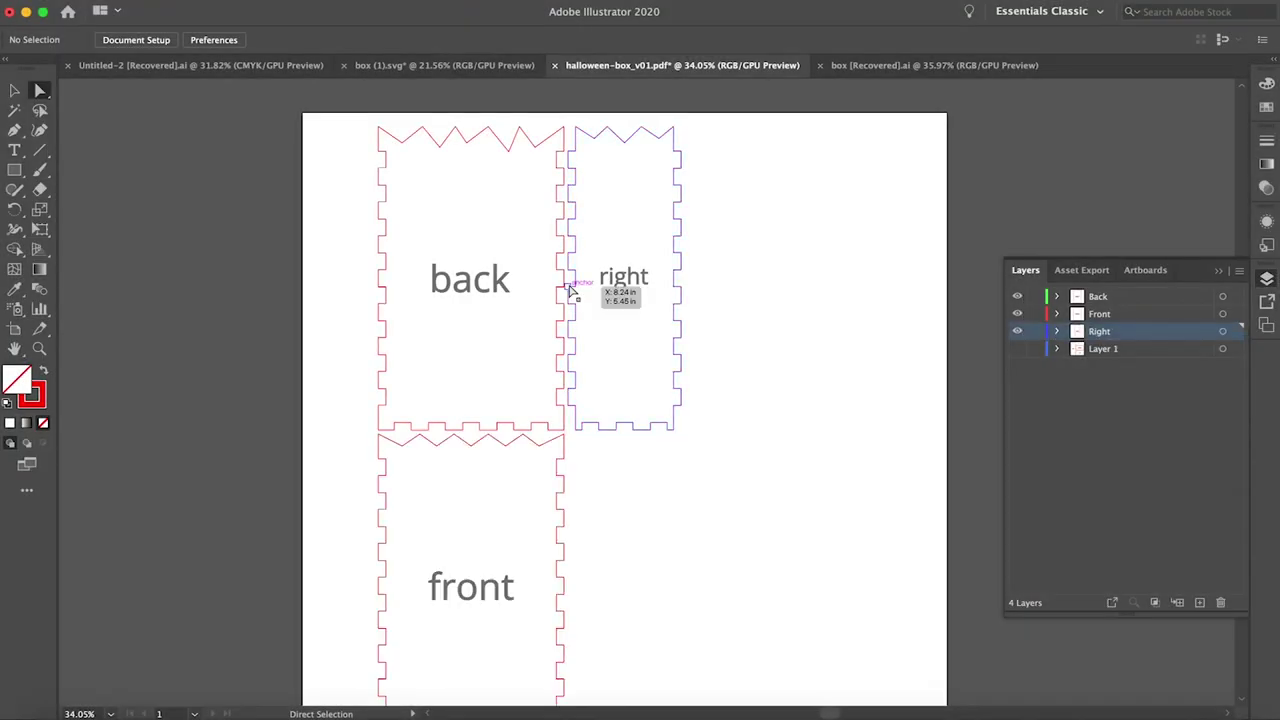
Move the random zigzag top onto the front panel and delete the old zigzag
left_click(571, 363)
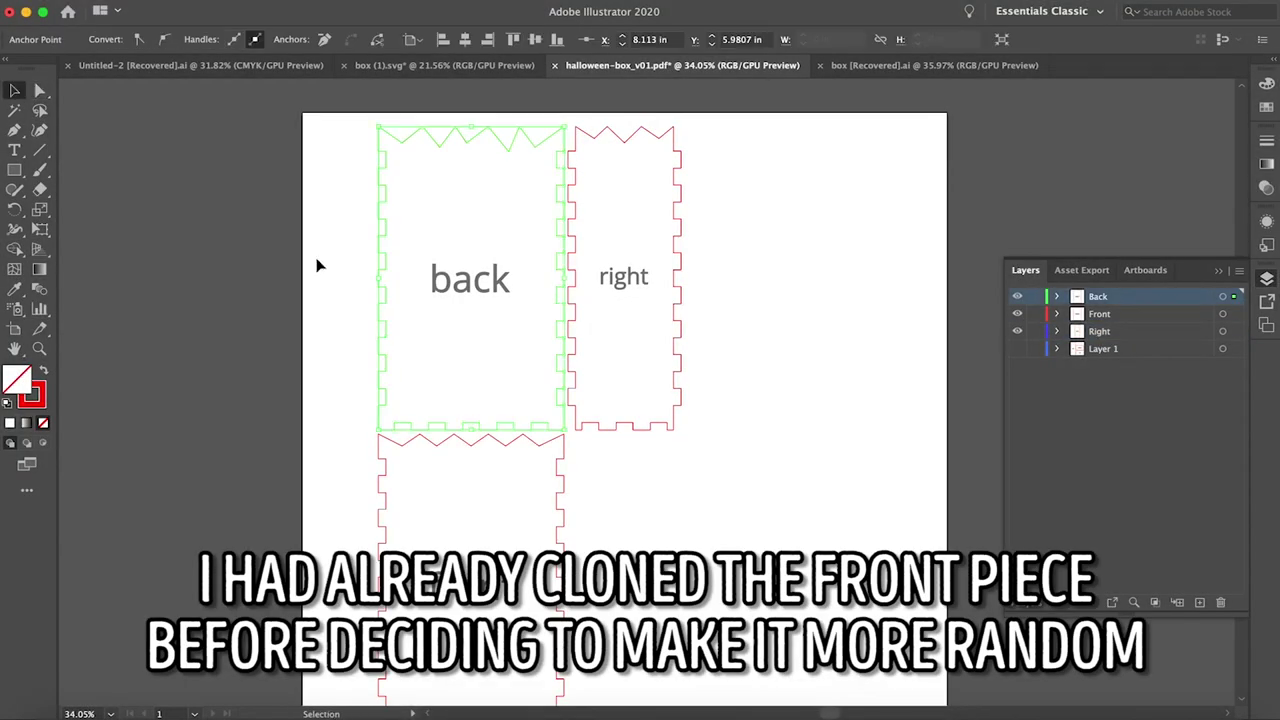
left_click(316, 265)
left_click(380, 323)
scroll(391, 257, "down", 2)
left_click_drag(391, 257, 393, 565)
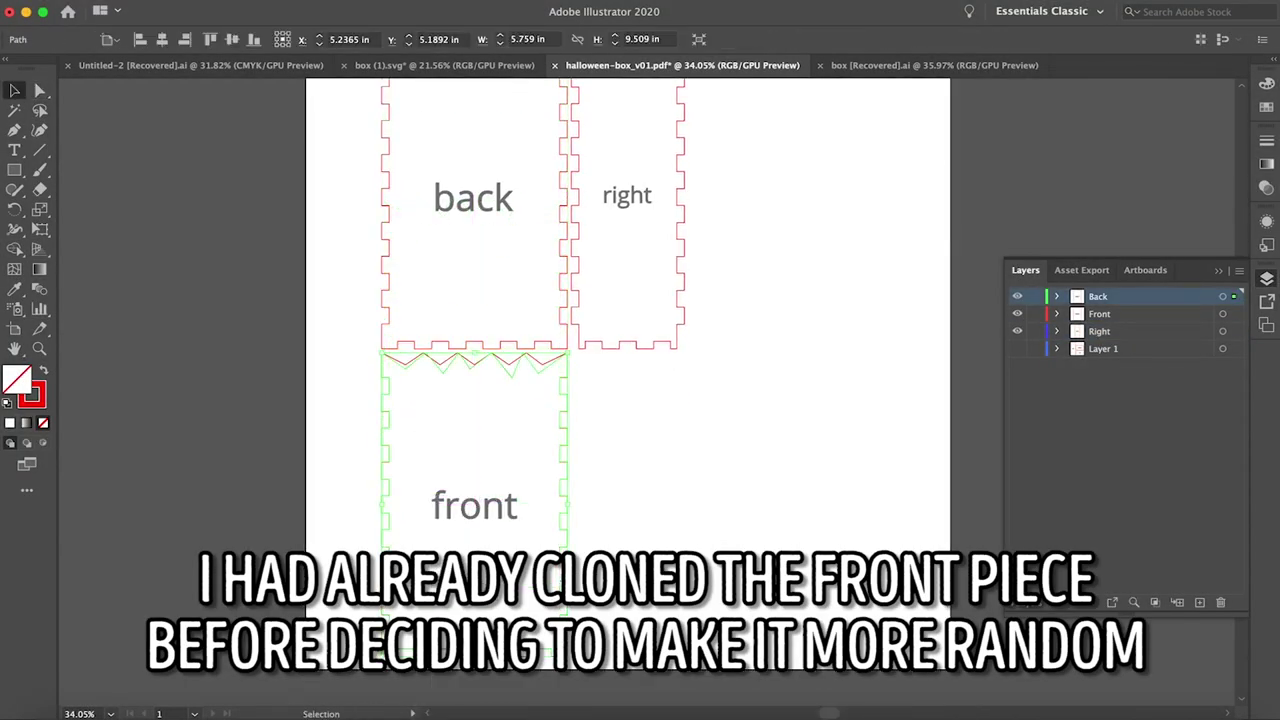
left_click(426, 390)
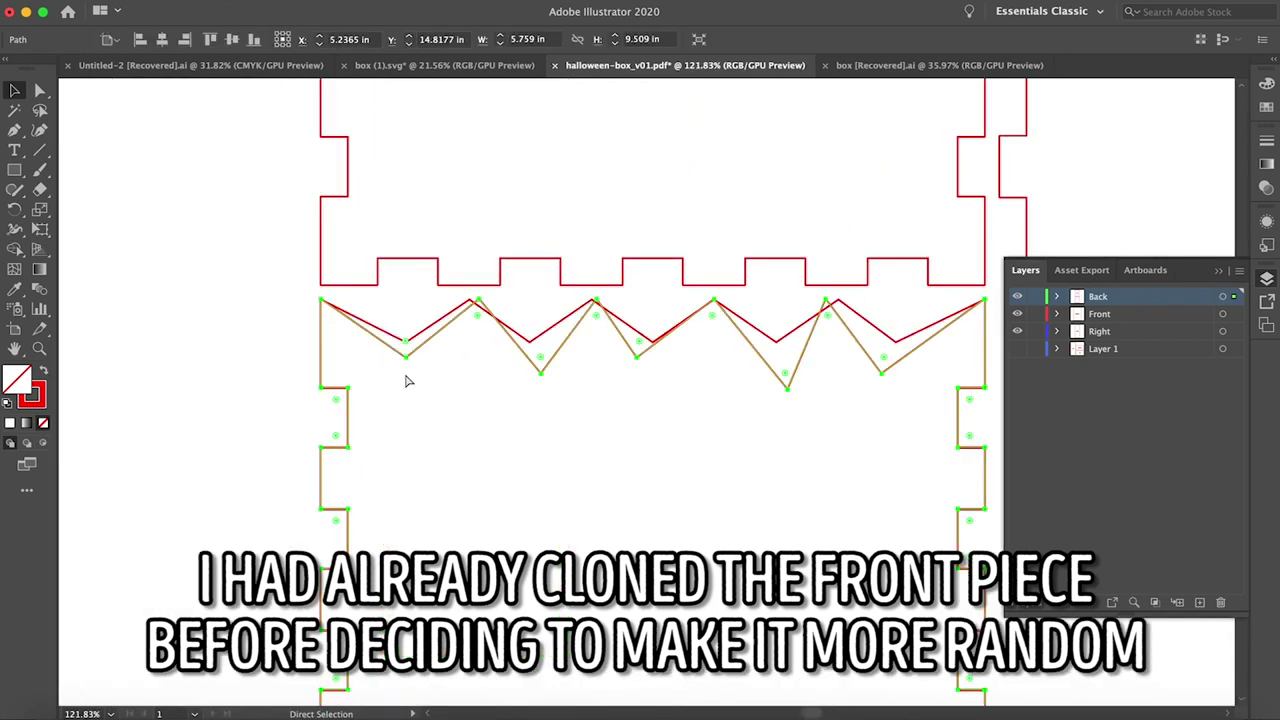
key("Delete")
key("a")
left_click(403, 349)
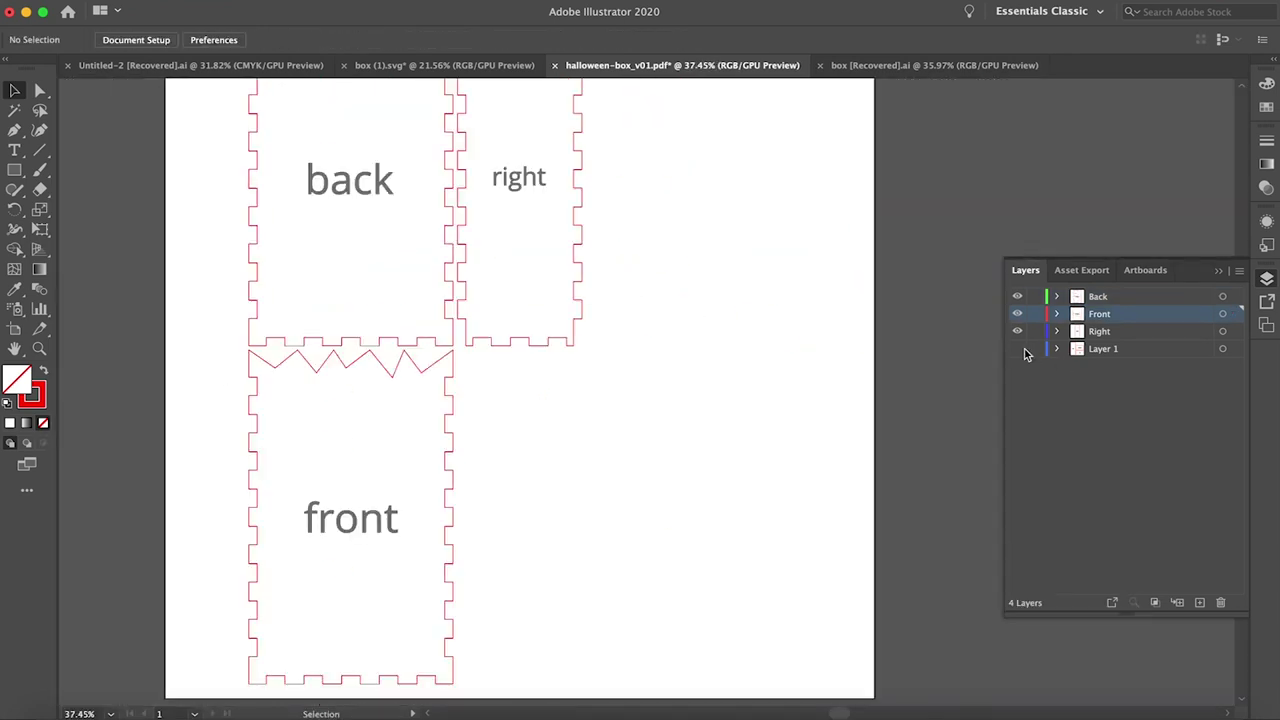
Show Layer 1, add Layer 5, lock Right, and paste a right-panel copy over the left panel
left_click(1017, 348)
scroll(614, 406, "up", 2)
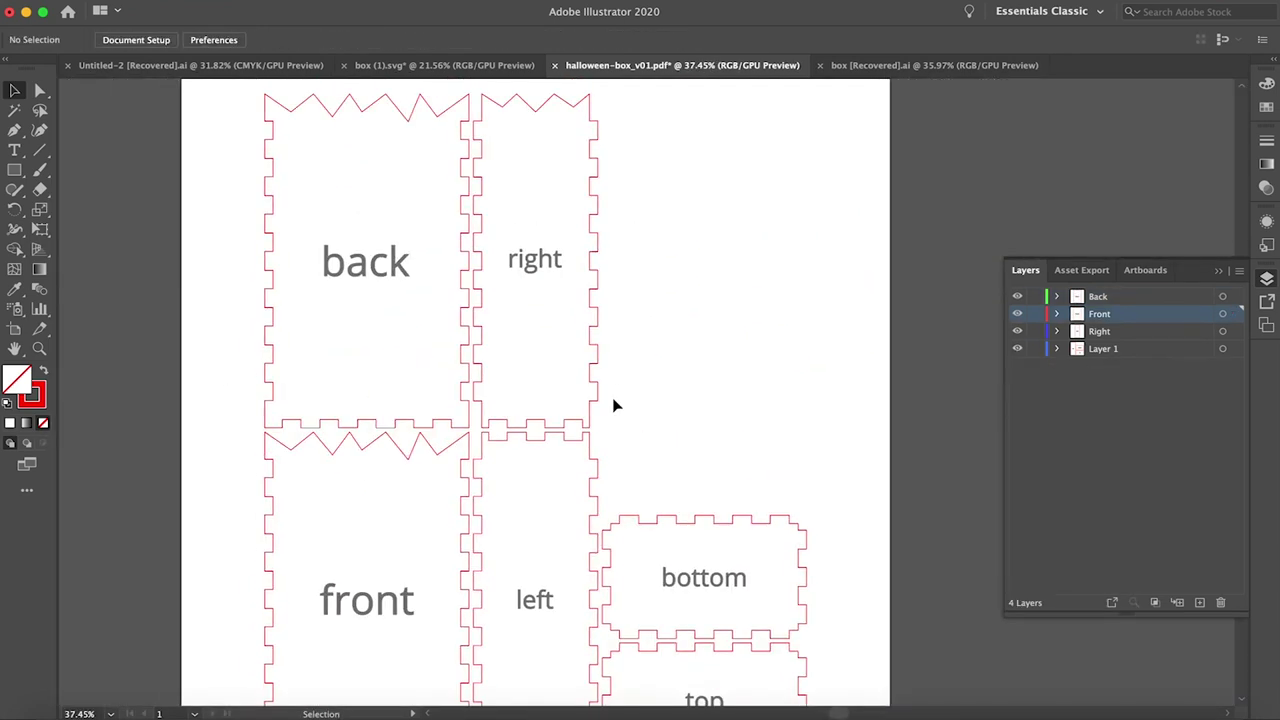
left_click(600, 406)
scroll(614, 406, "down", 3)
key("super+l")
key("super+c")
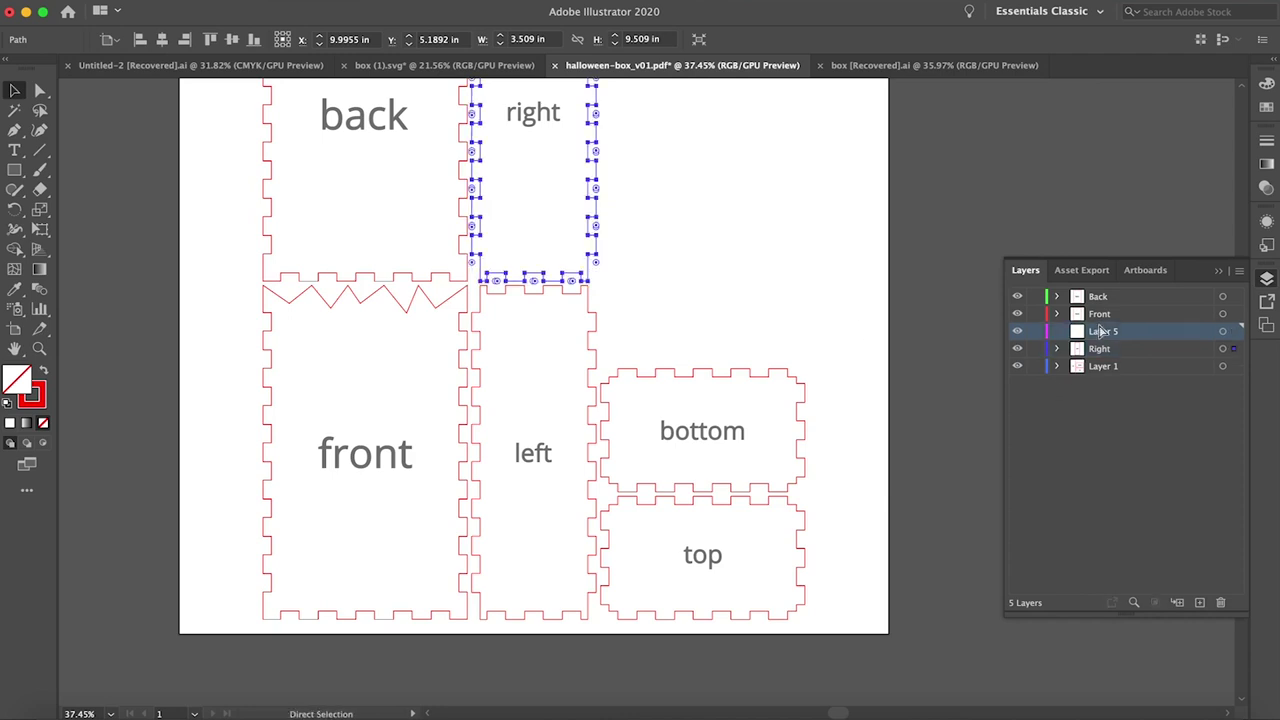
left_click(1035, 348)
left_click(1110, 331)
key("super+f")
left_click_drag(592, 282, 565, 555)
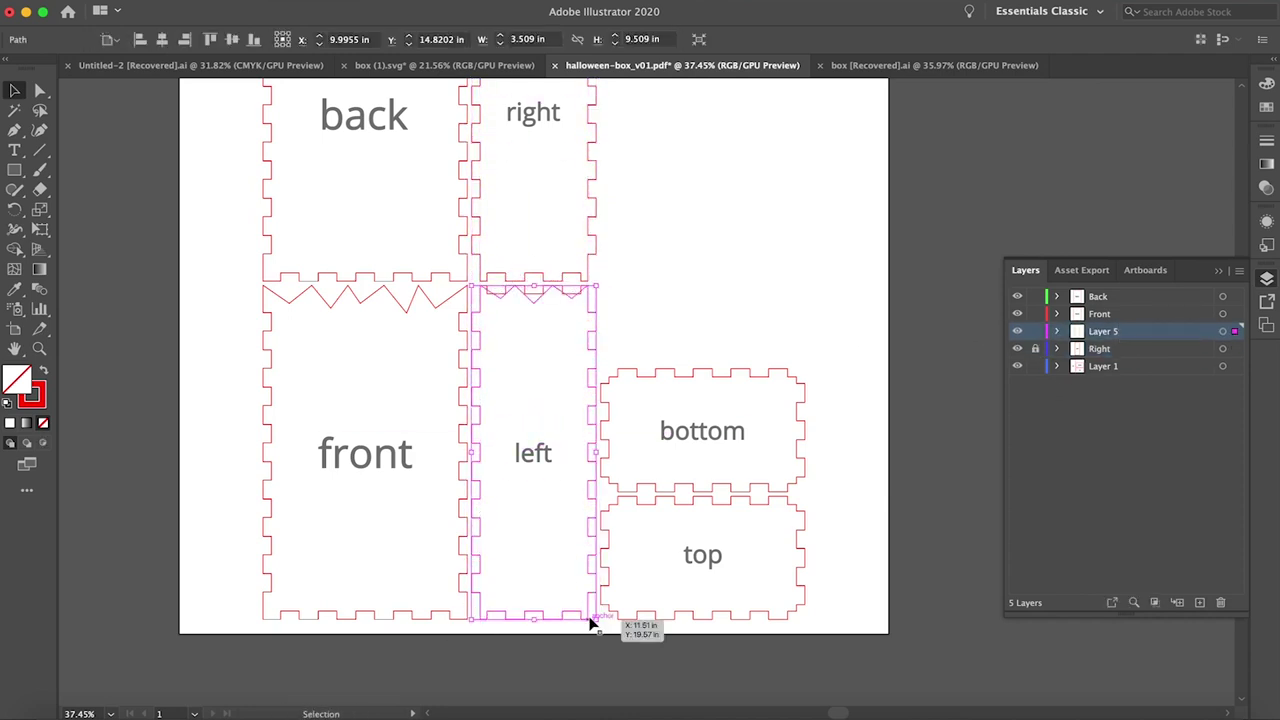
Undo and redo the move, then select the middle panel's outline points
key("ctrl+z")
key("ctrl+z")
key("ctrl+shift+z")
key("ctrl+shift+z")
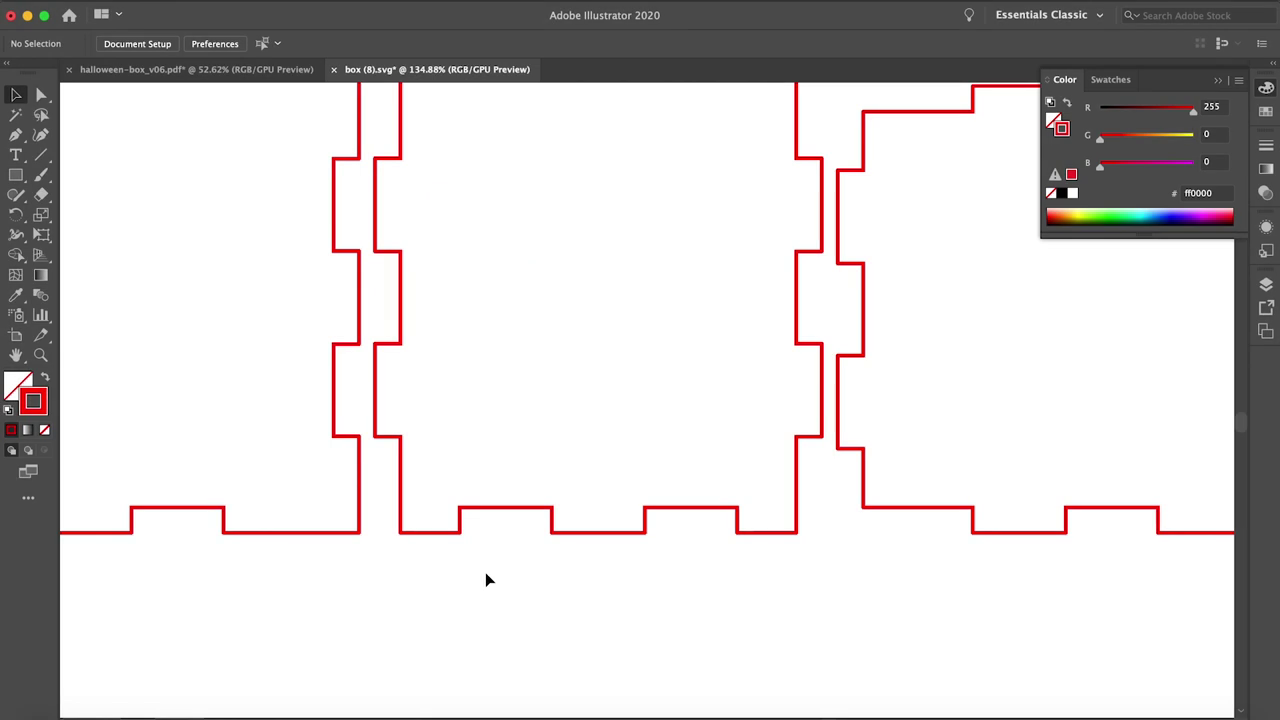
key("a")
left_click_drag(442, 578, 763, 580)
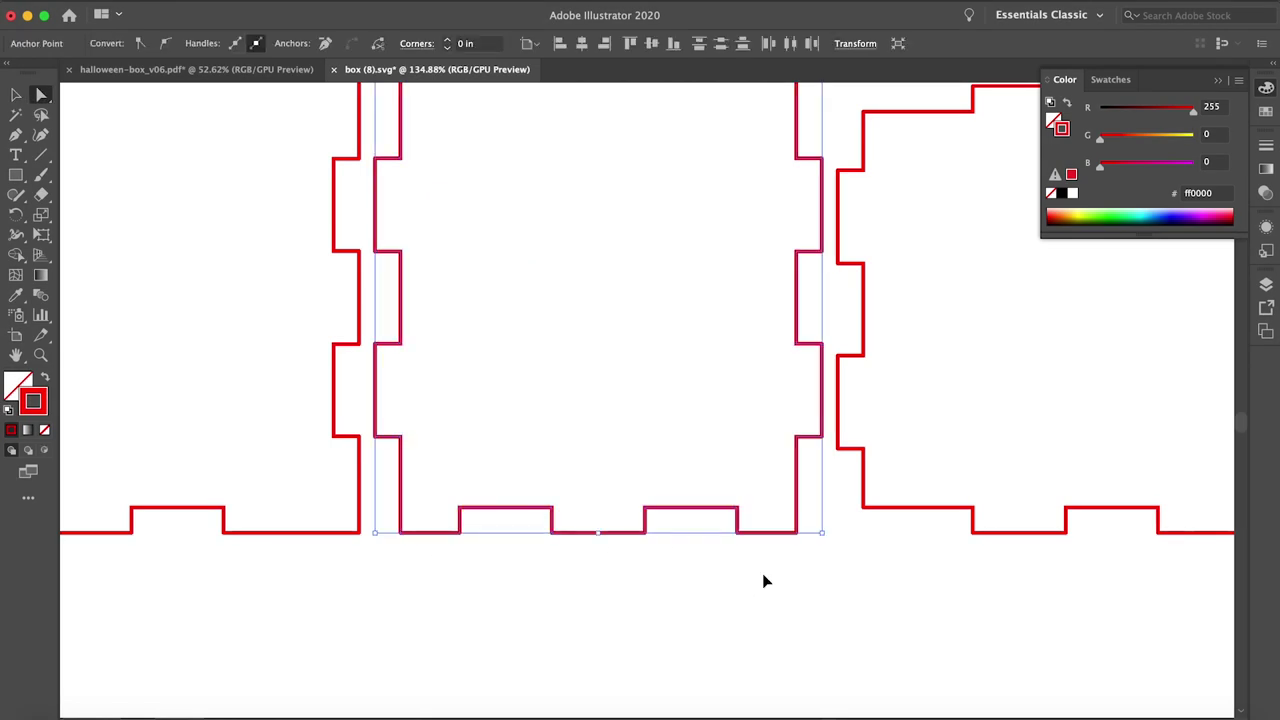
Duplicate the bottom tab edge 0.4 in higher and delete its straight segments
left_click(748, 578)
left_click_drag(380, 495, 734, 543)
key("super+c")
key("super+f")
key("shift+Up")
key("shift+Up")
key("shift+Up")
scroll(738, 533, "up", 2)
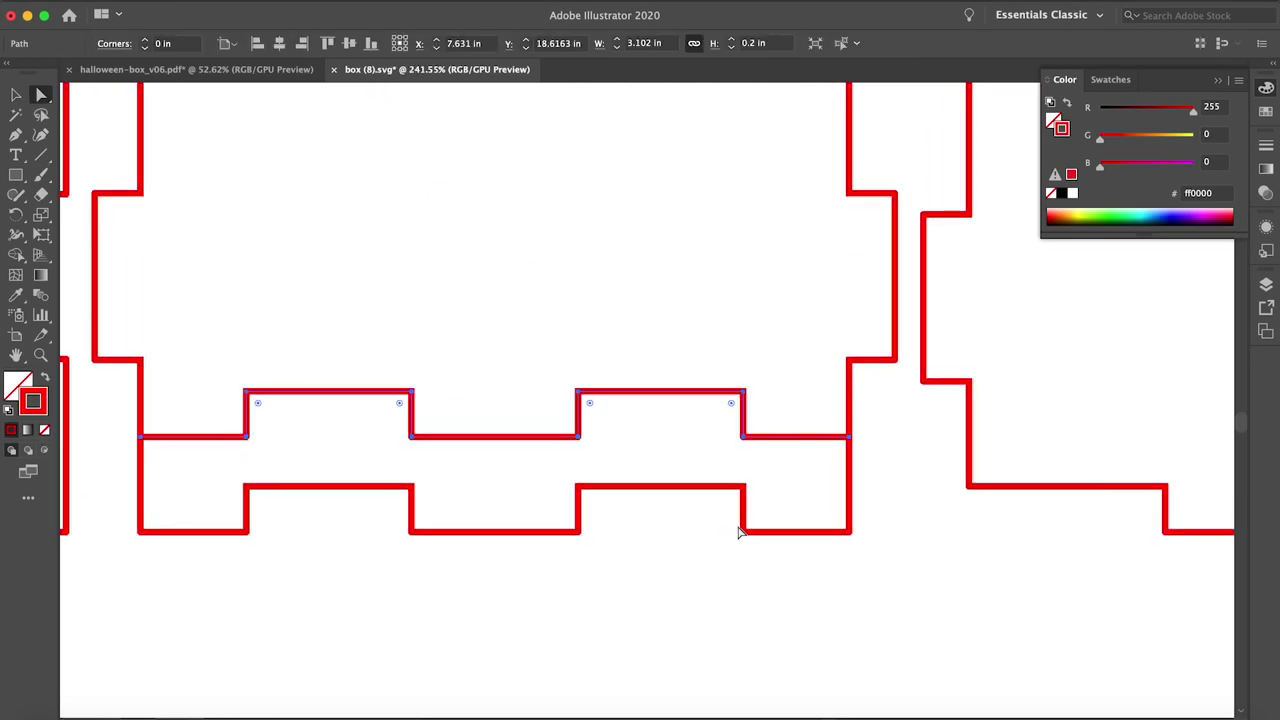
double_click(794, 440)
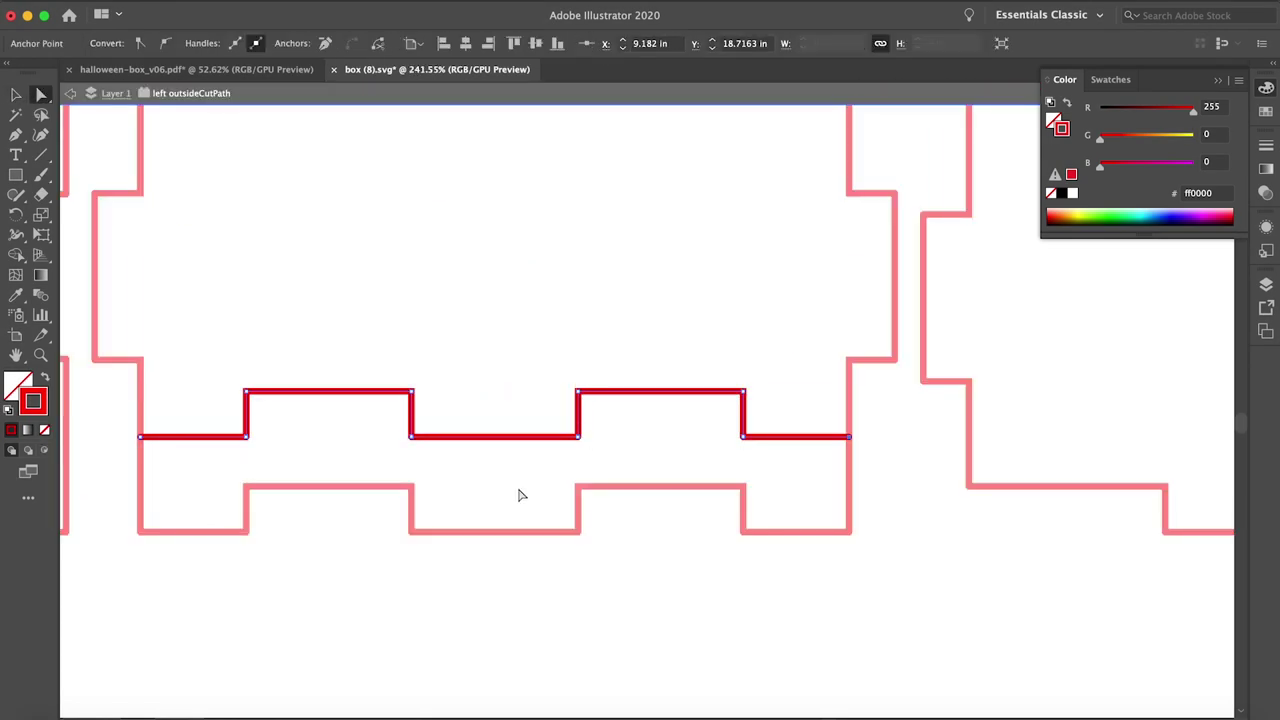
key("Delete")
left_click(192, 452)
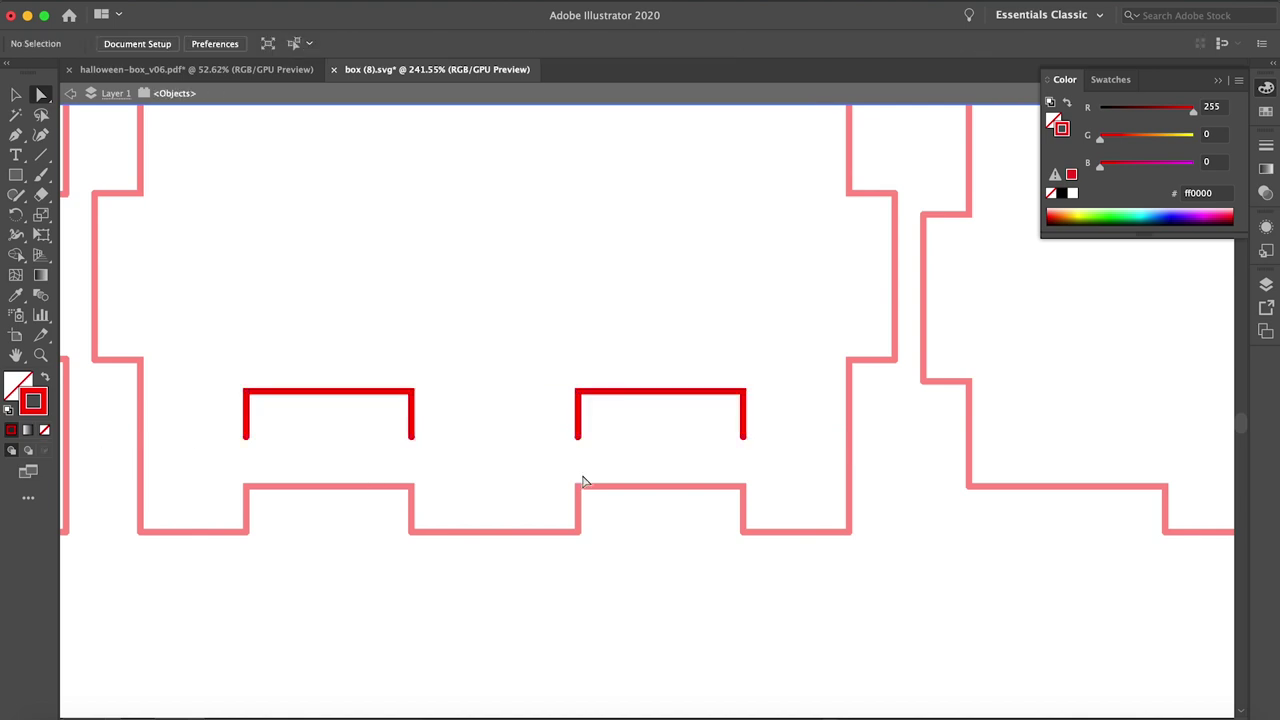
Close the left and right notches into rectangles with the Pen tool
scroll(614, 482, "up", 3)
left_click(990, 366)
left_click(517, 368)
scroll(517, 372, "left", 6)
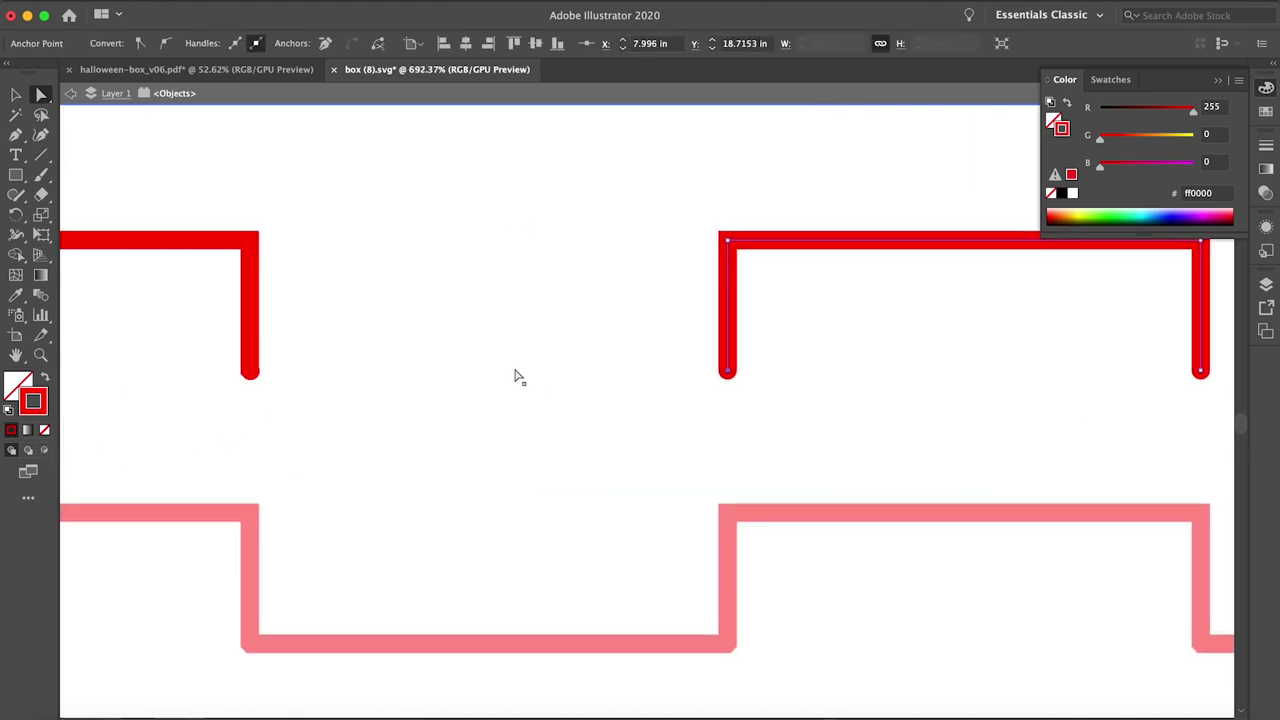
scroll(271, 357, "left", 4)
key("v")
scroll(377, 423, "down", 4)
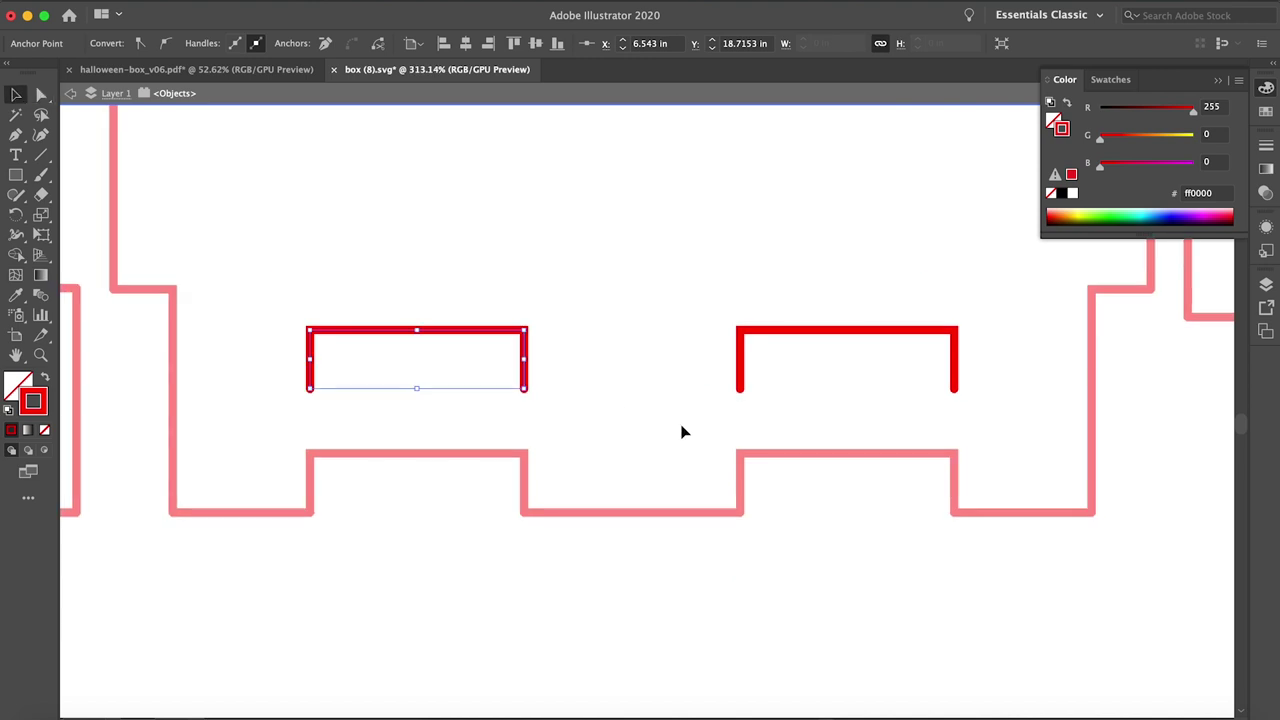
left_click(683, 431)
key("p")
left_click(954, 390)
left_click(739, 390)
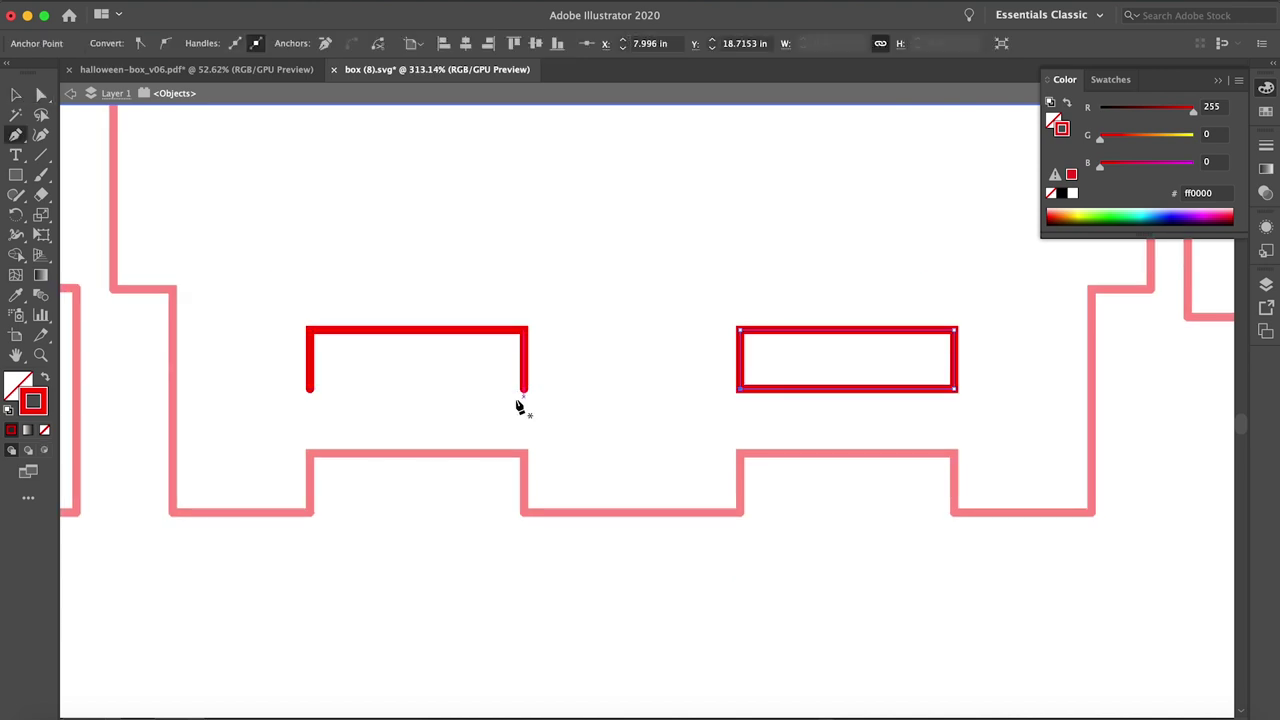
left_click(524, 388)
left_click(310, 389)
Move both rectangles down onto the lower tabs as slots
key("v")
left_click(617, 434)
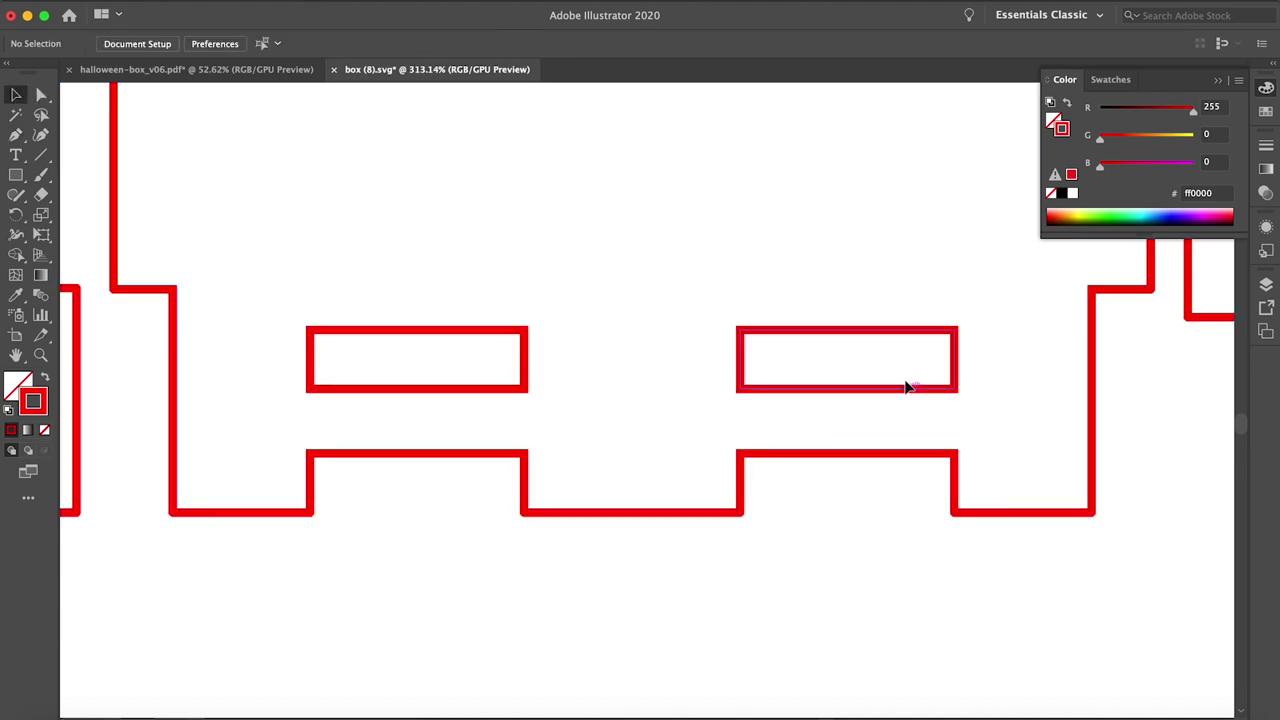
left_click(953, 390)
left_click(486, 390, "shift")
left_click_drag(957, 400, 386, 580)
Delete the upper notches from the outer panel outline and scroll to review the layout
double_click(958, 491)
key("Delete")
key("Escape")
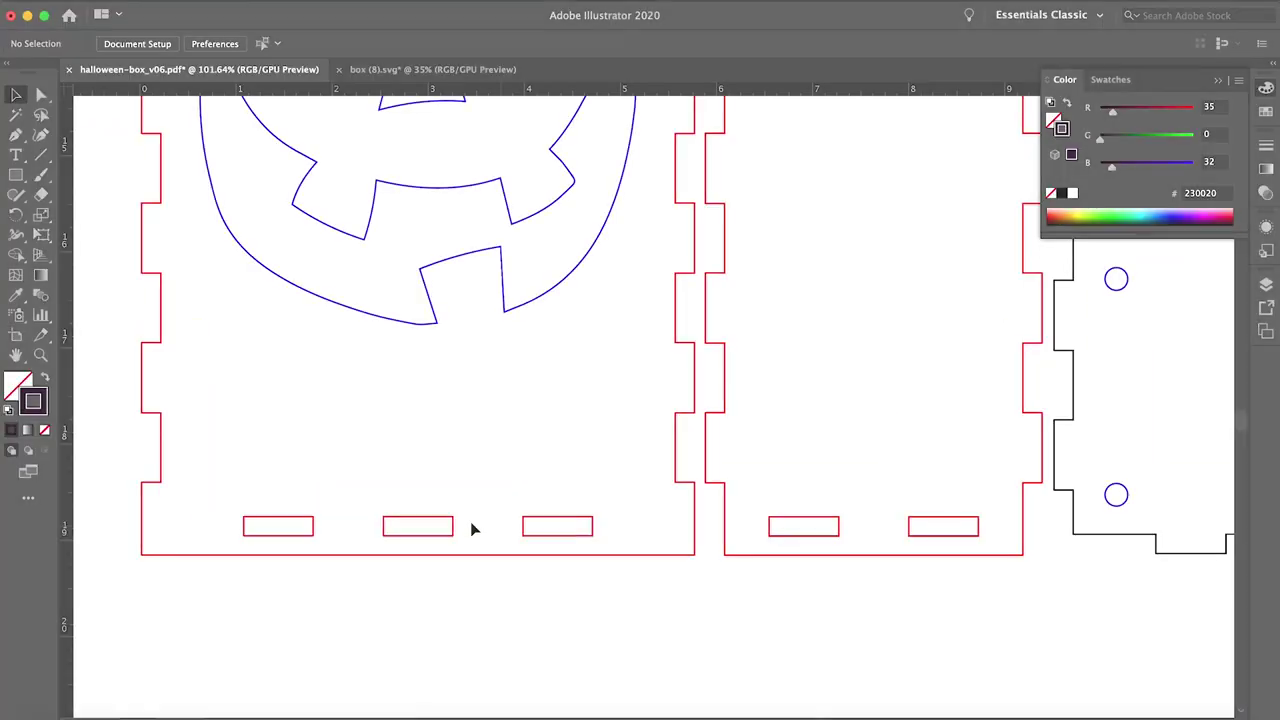
scroll(438, 527, "right", 5)
scroll(1084, 547, "right", 2)
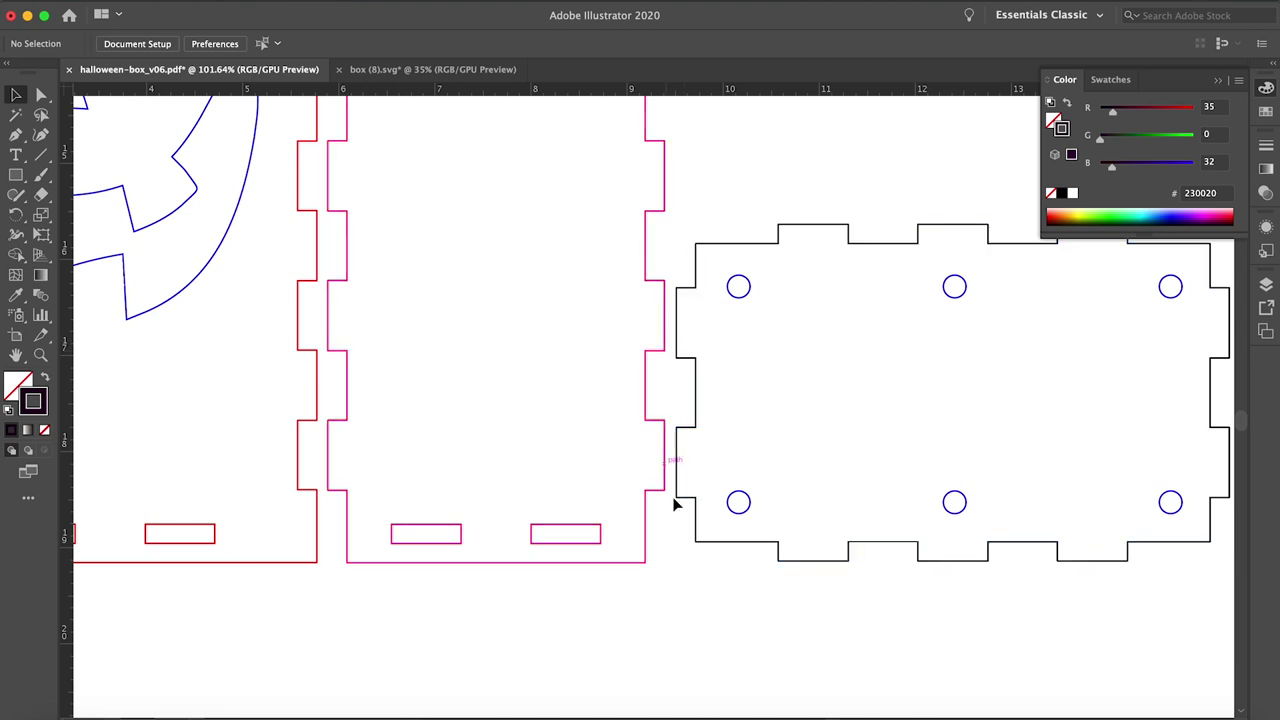
scroll(677, 451, "down", 5)
scroll(677, 460, "up", 3)
scroll(677, 460, "left", 1)
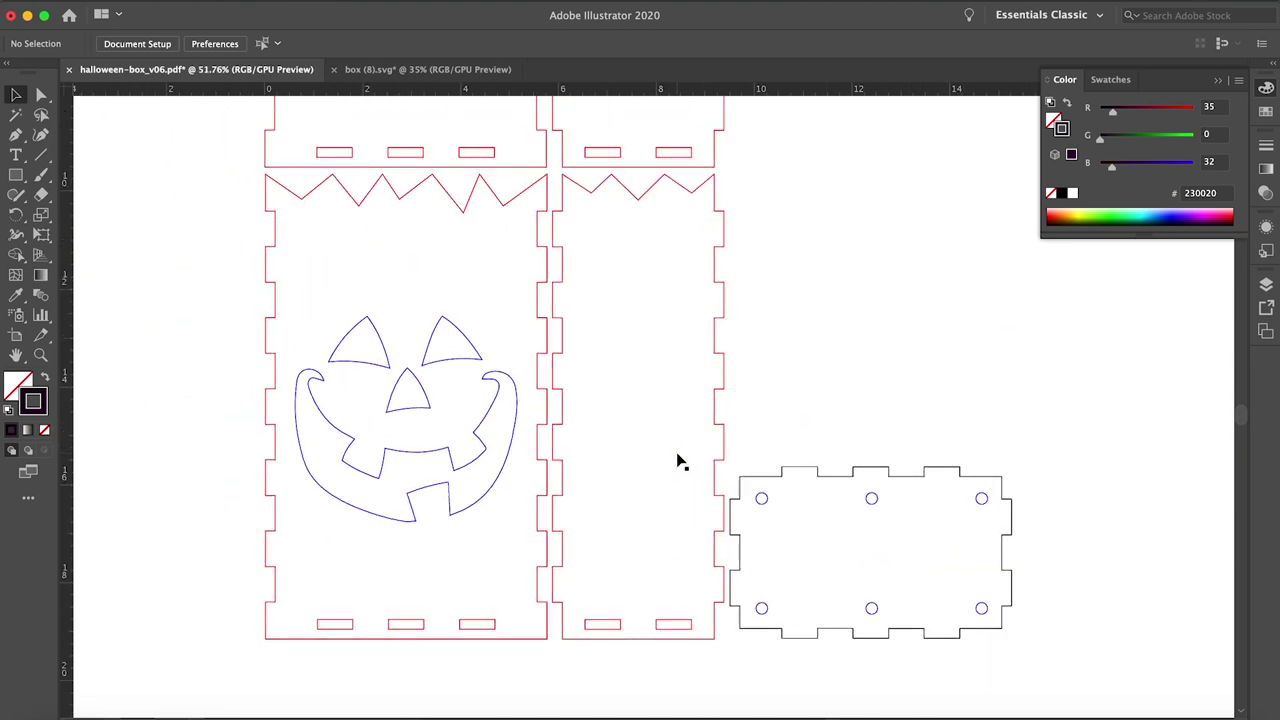